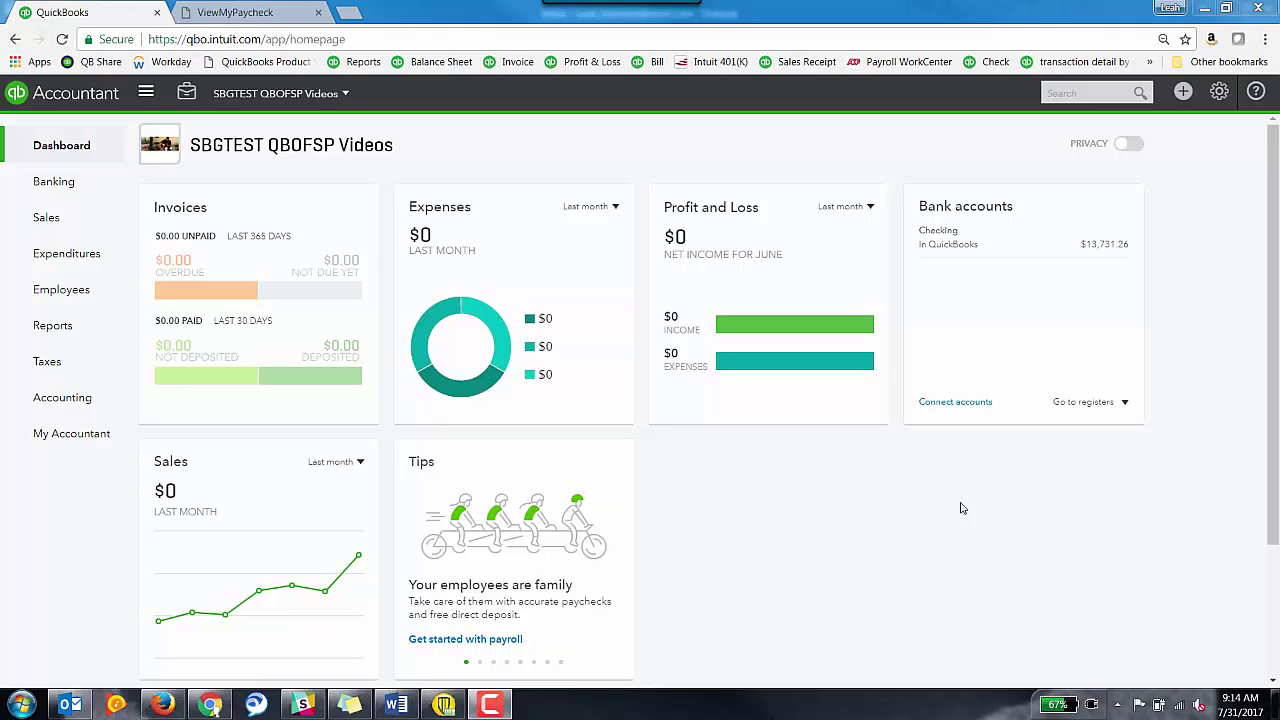
# - From the Employees list, start a new employee with her first and last name
pyautogui.click(70, 290)
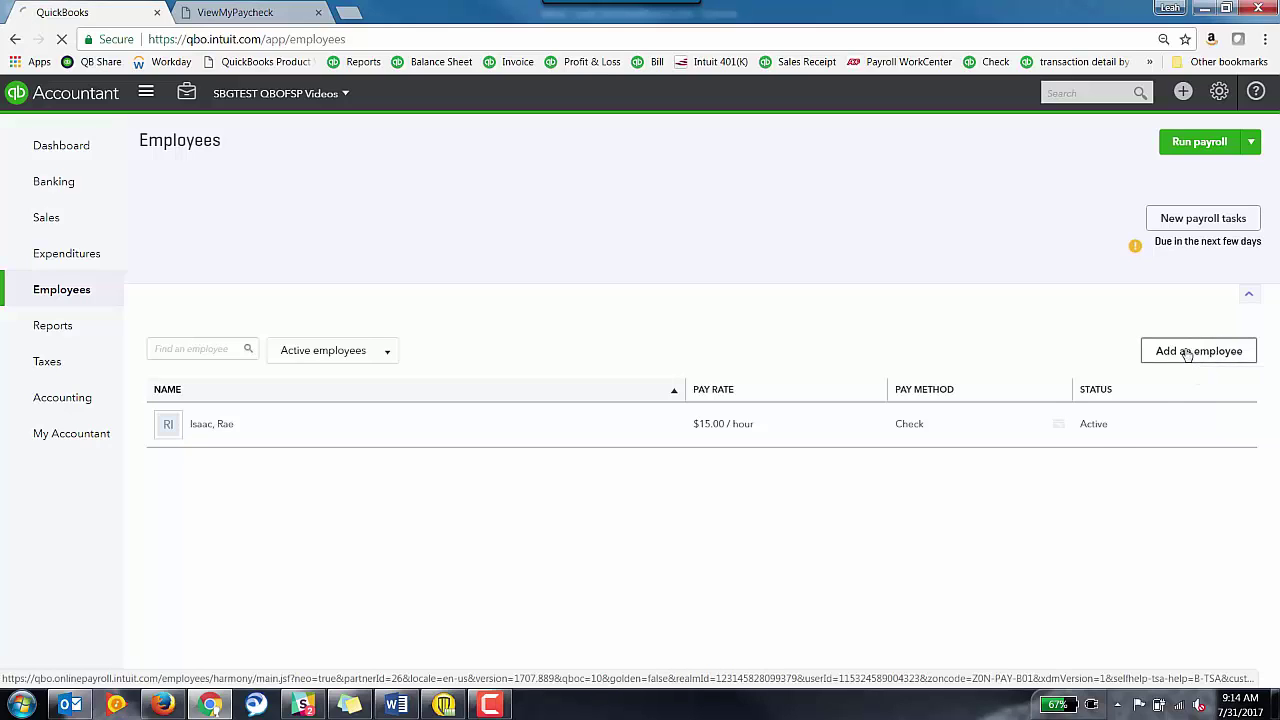
pyautogui.click(1186, 352)
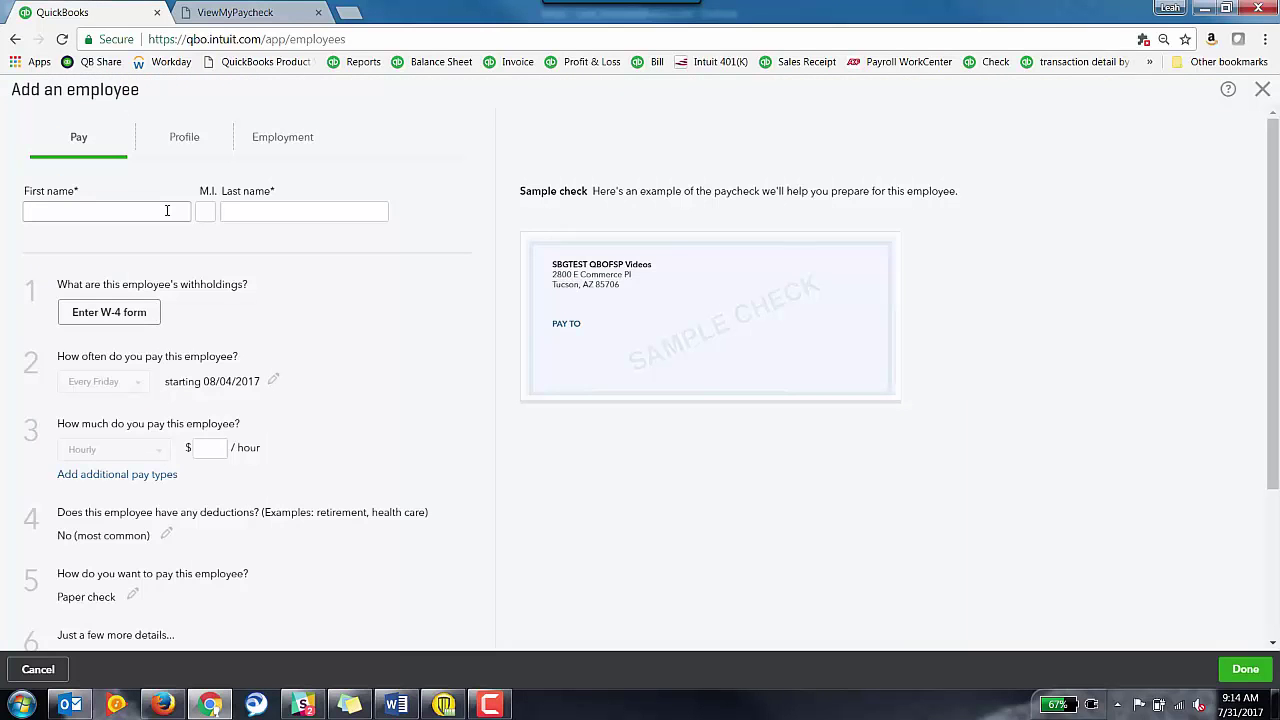
pyautogui.press('Tab')
pyautogui.press('Tab')
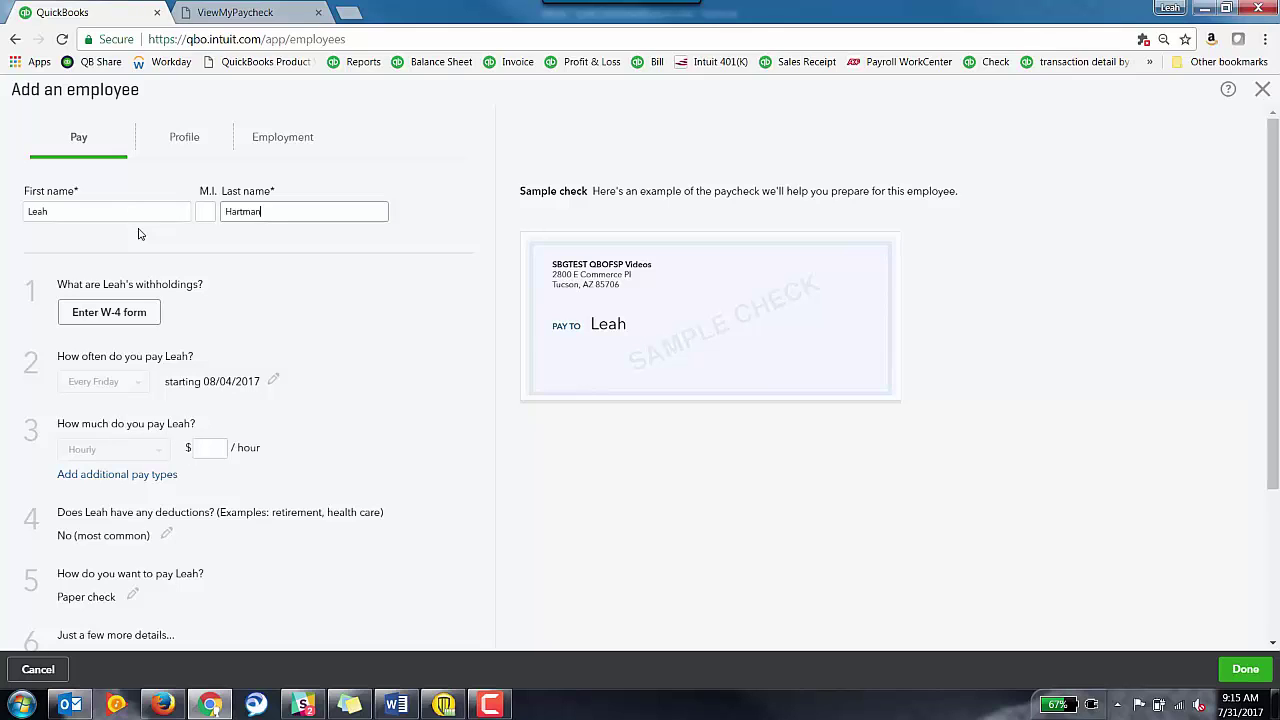
pyautogui.press('Tab')
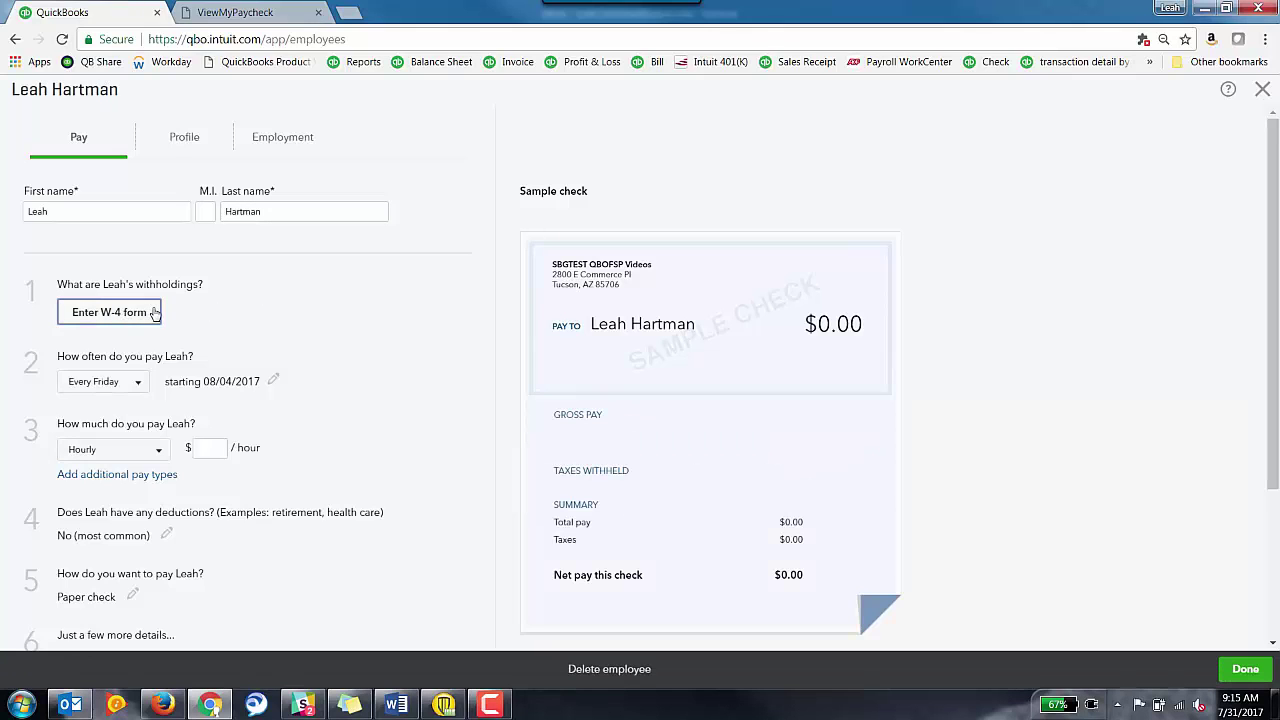
# - On the W-4 form, enter the employee's Social Security number and home address, city and ZIP
pyautogui.click(97, 315)
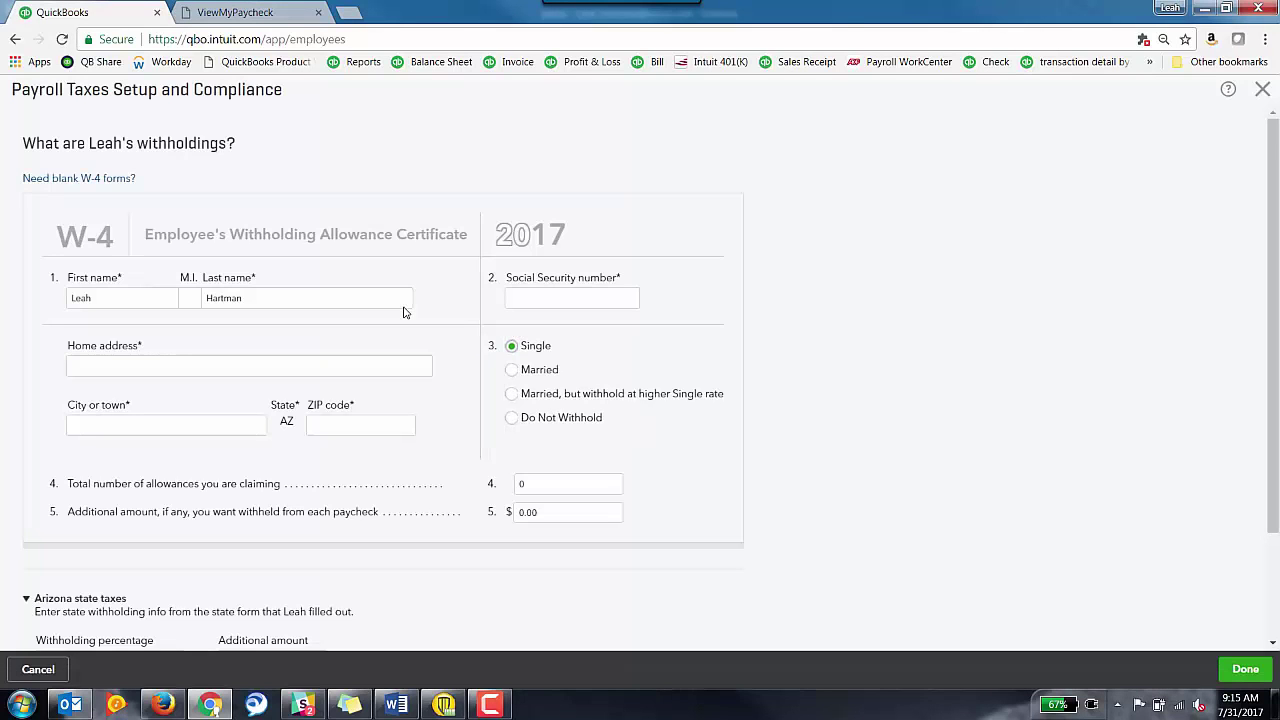
pyautogui.click(555, 300)
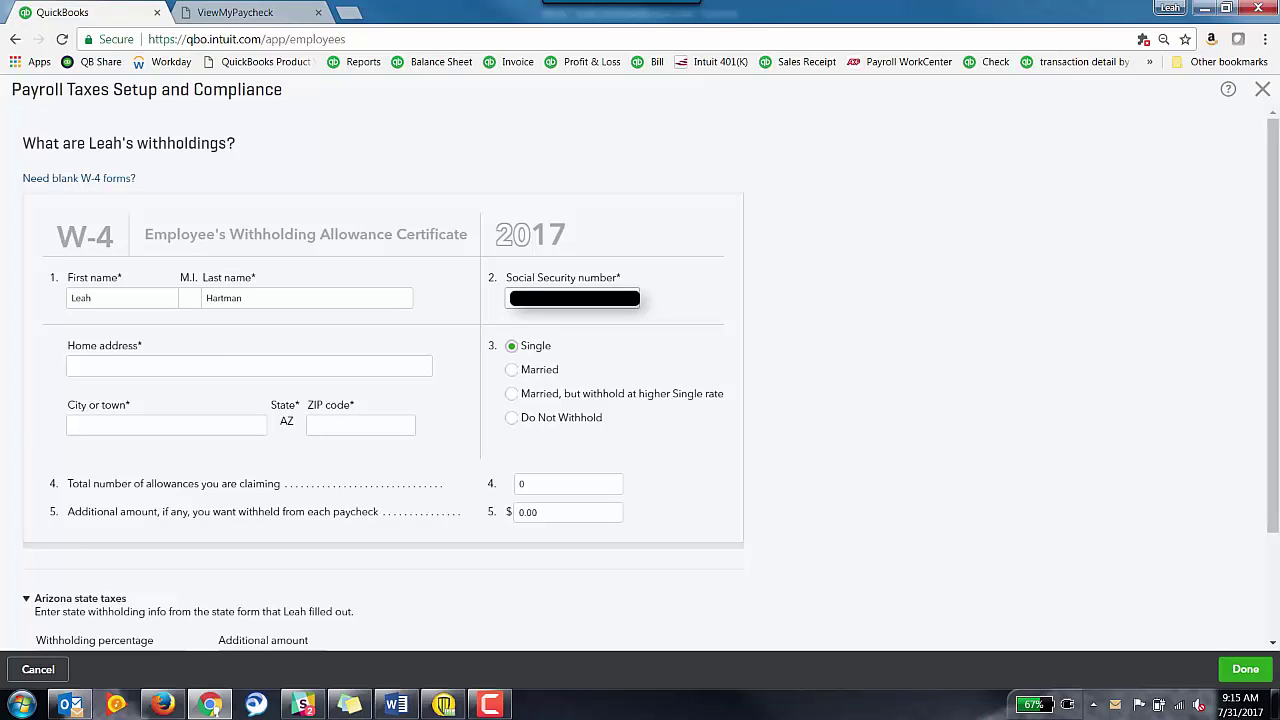
pyautogui.click(221, 368)
pyautogui.write('123 fake st')
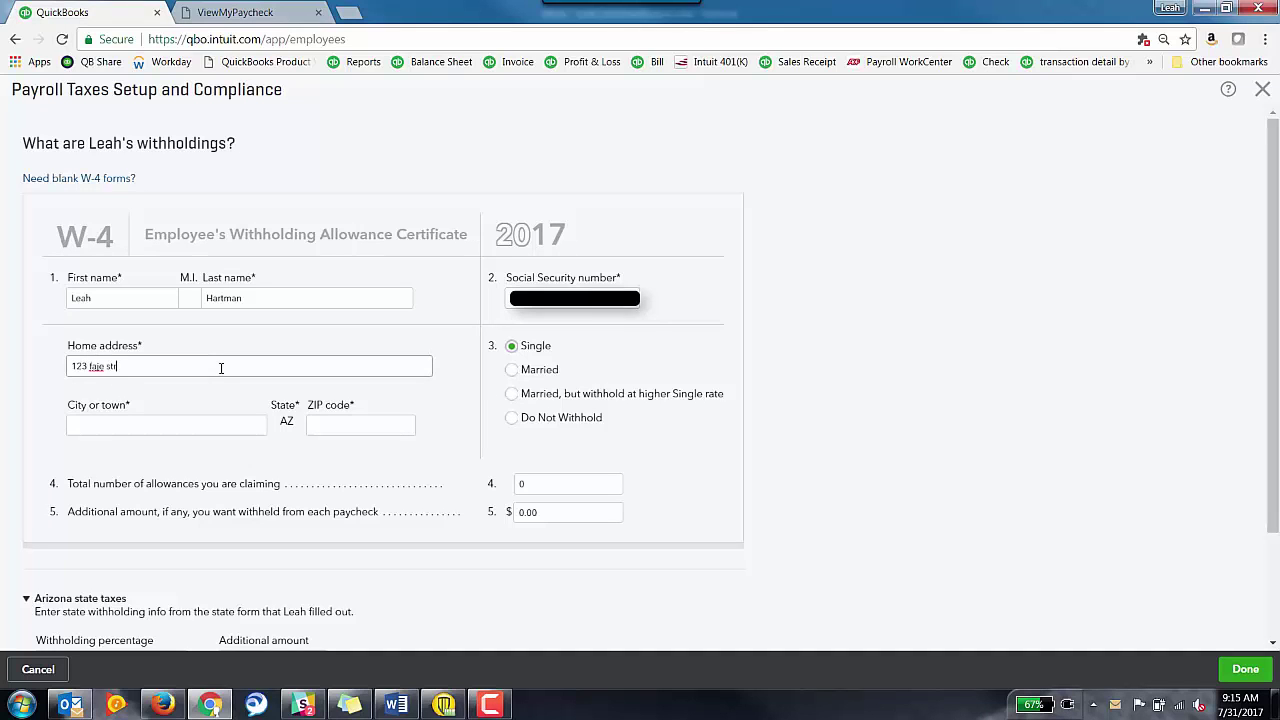
pyautogui.press('Tab')
pyautogui.write('Tucson')
pyautogui.press('Tab')
pyautogui.write('85710')
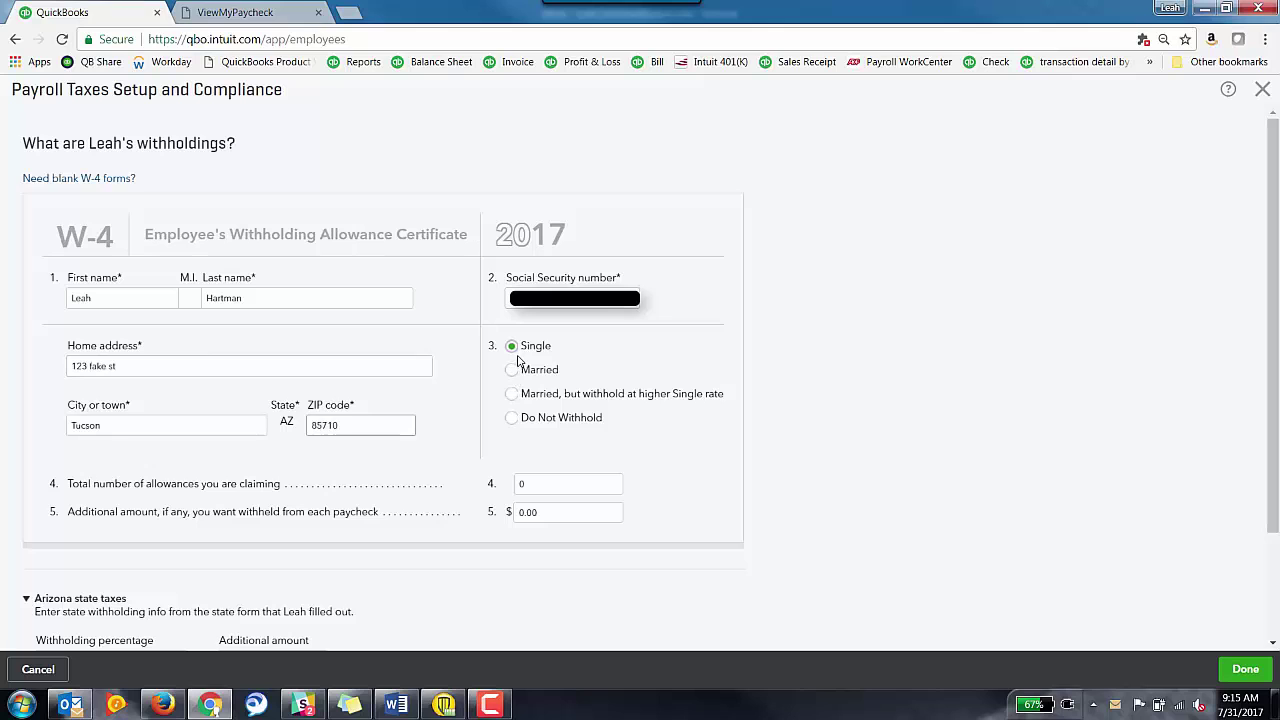
# - Keep 0 allowances, choose 2.7% Arizona withholding, check tax exemptions, and save the W-4
pyautogui.click(571, 492)
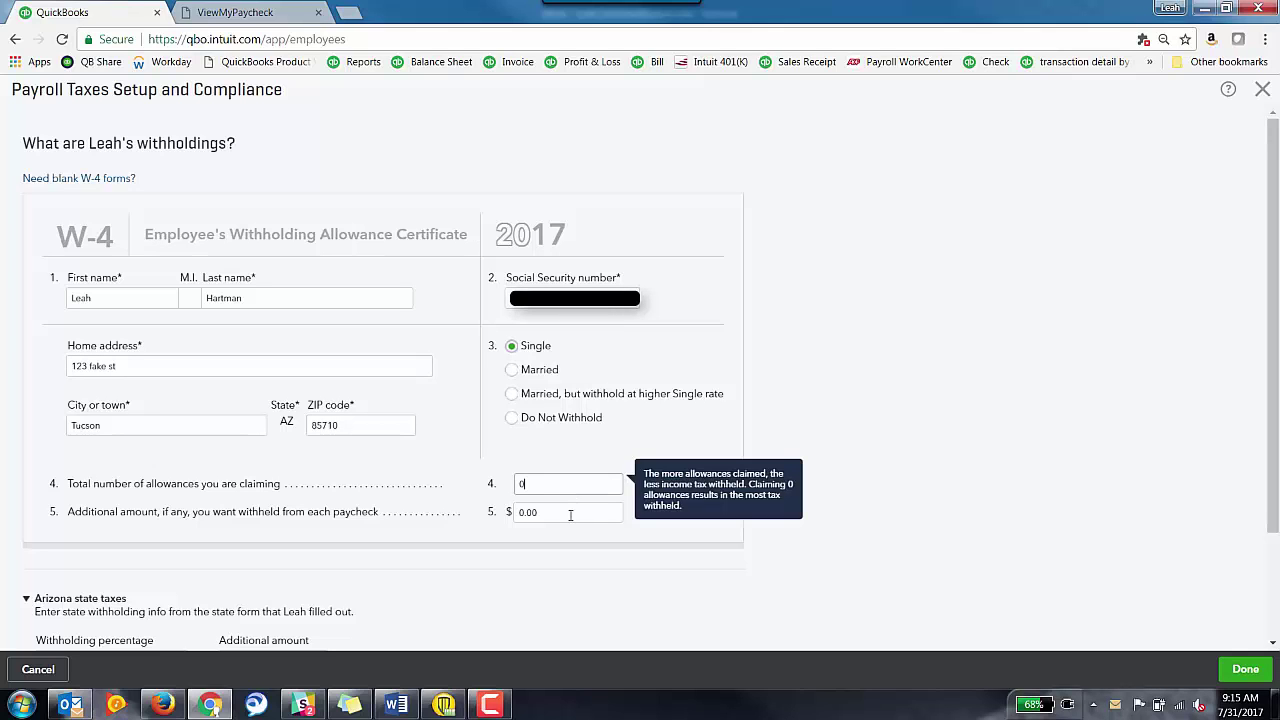
pyautogui.click(570, 515)
pyautogui.scroll(-2, 571, 518)
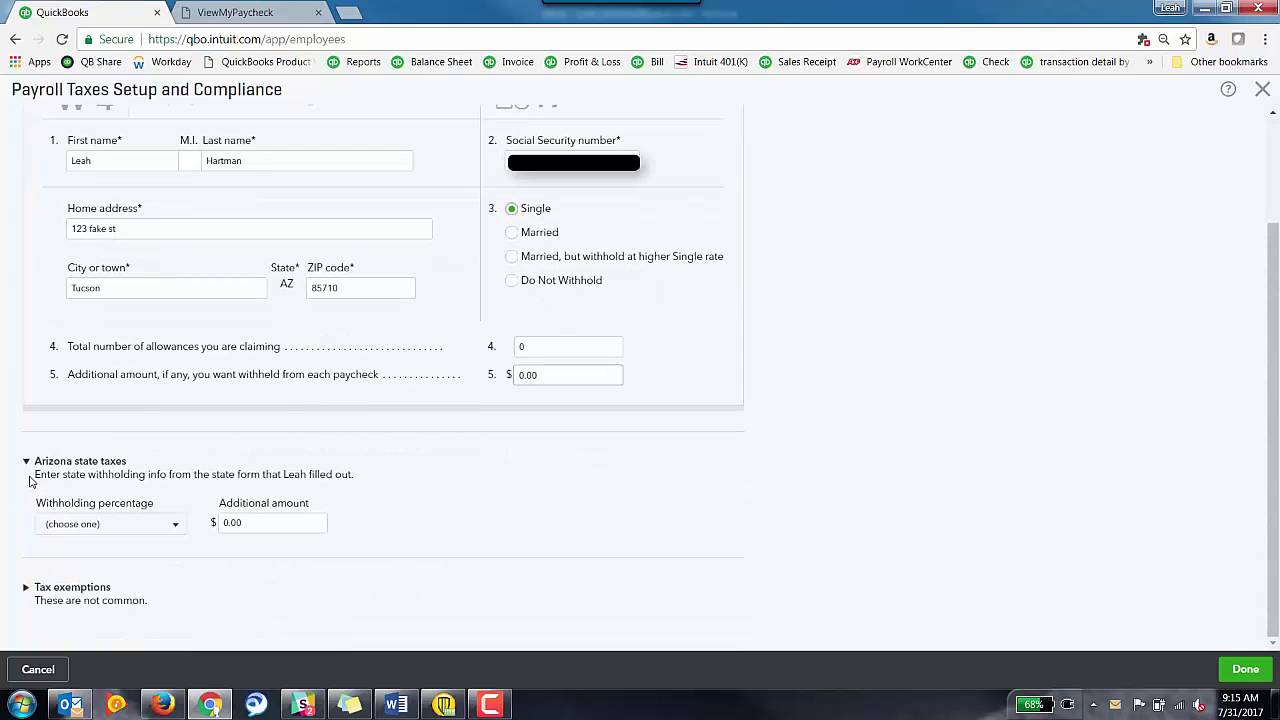
pyautogui.click(160, 530)
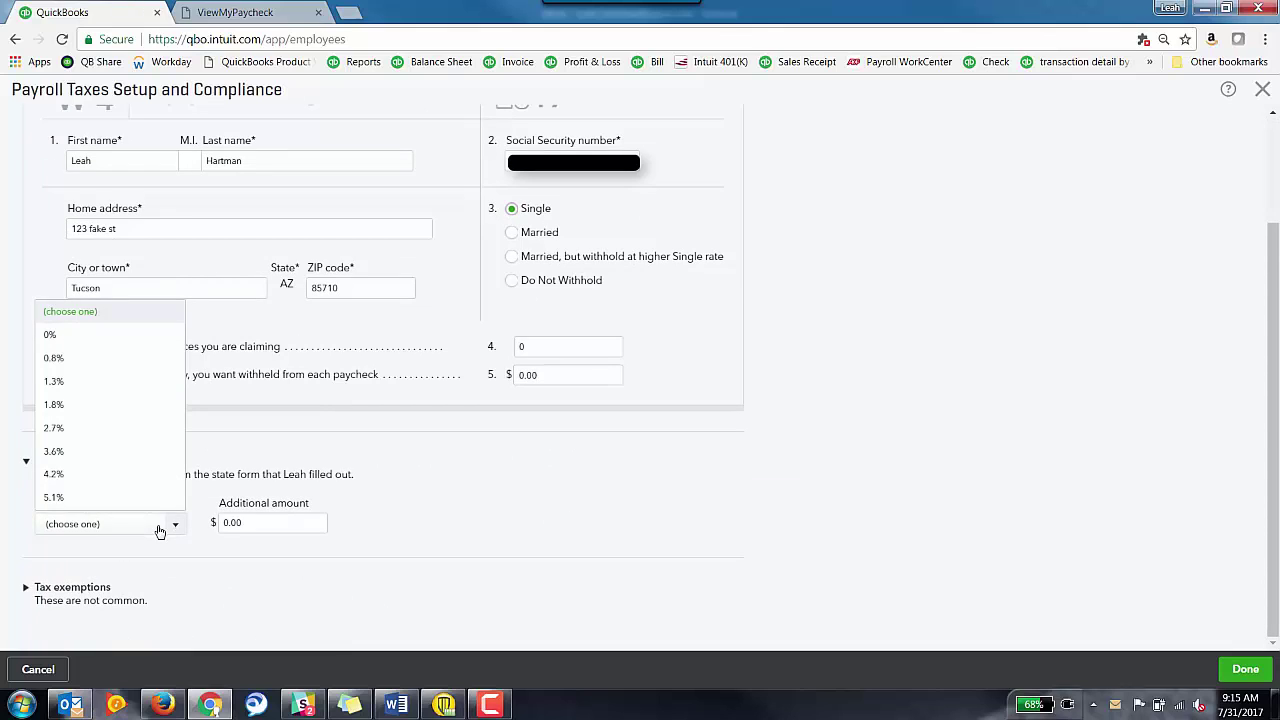
pyautogui.click(136, 430)
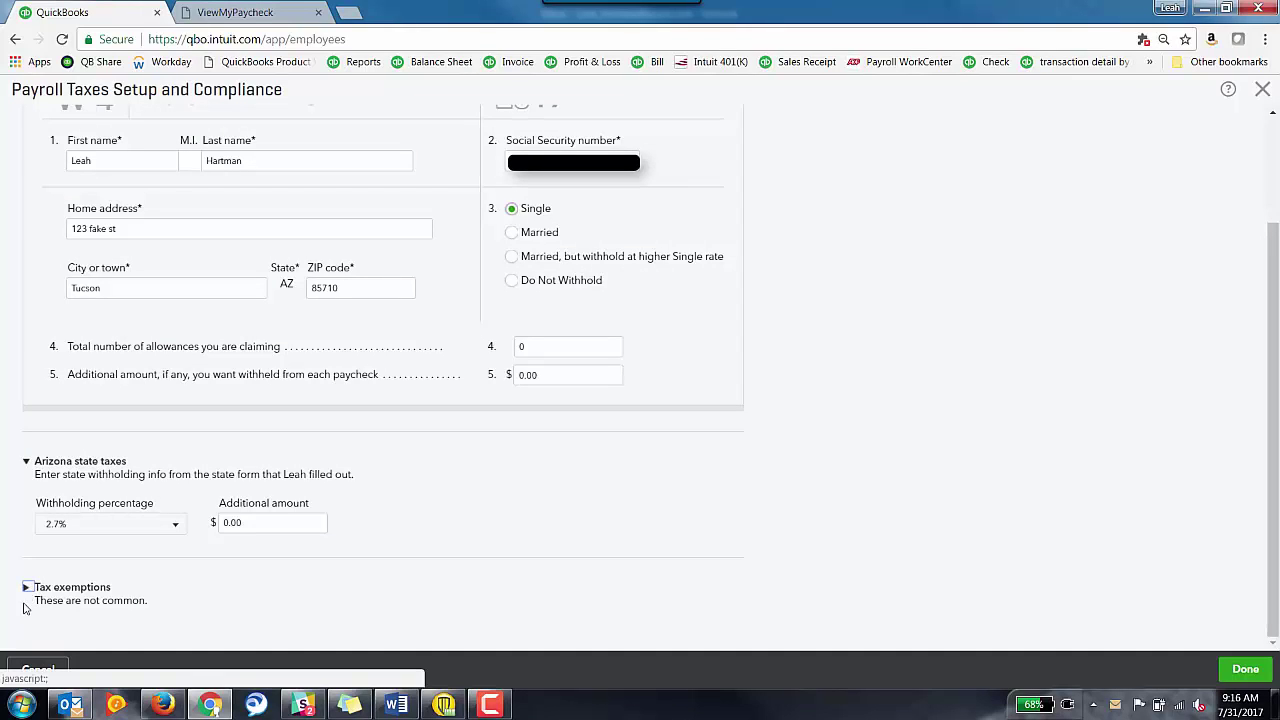
pyautogui.click(27, 591)
pyautogui.click(27, 591)
pyautogui.click(23, 592)
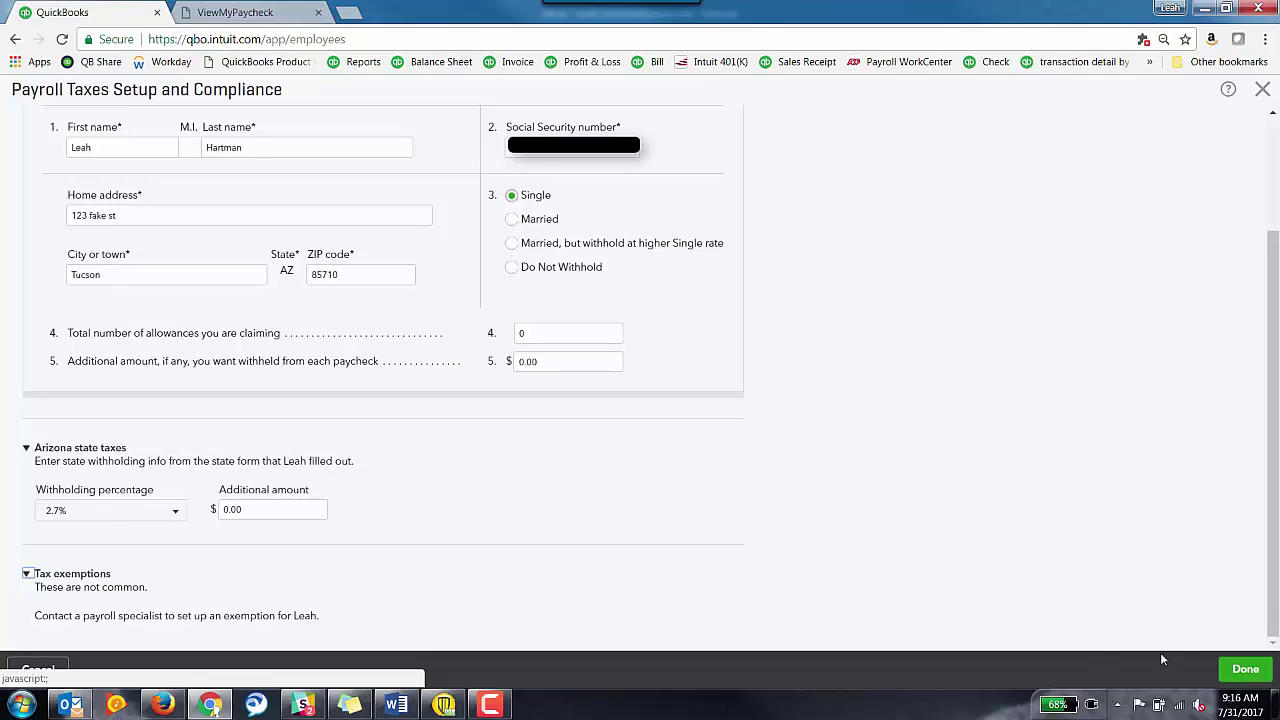
pyautogui.click(1245, 674)
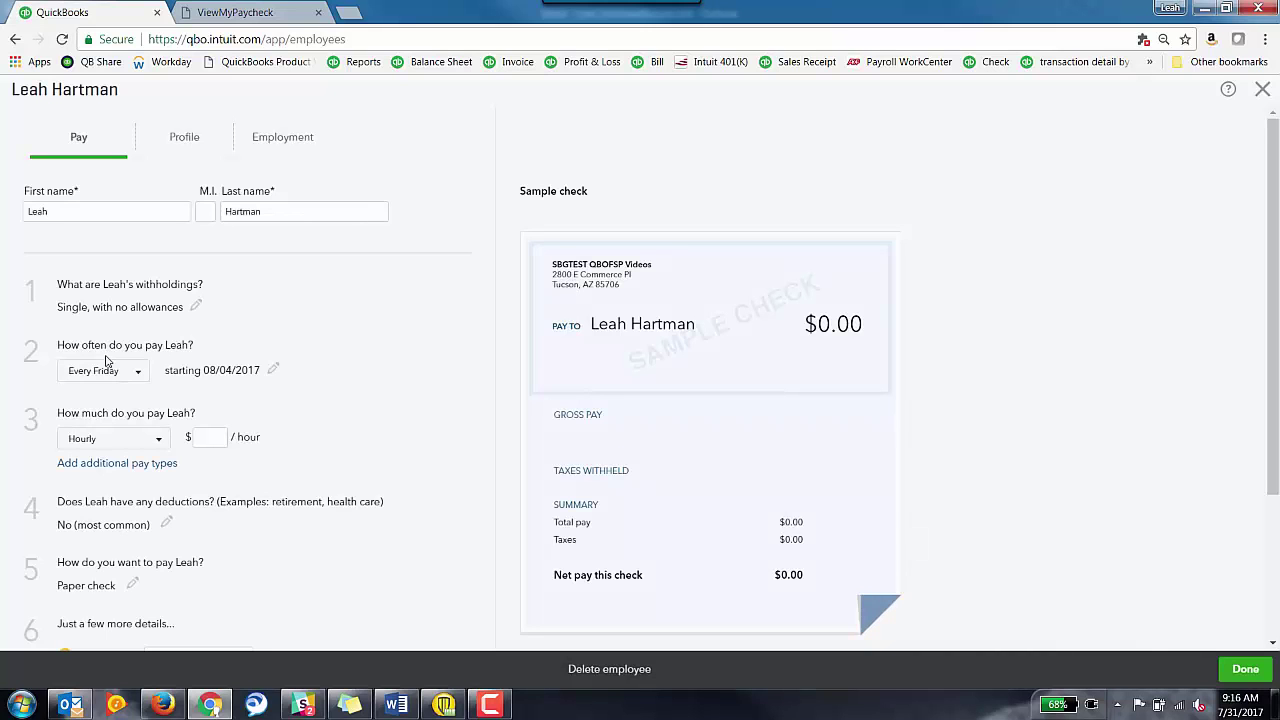
# - Create an every-other-week pay schedule with next payday August 4 and period ending July 30
pyautogui.click(139, 376)
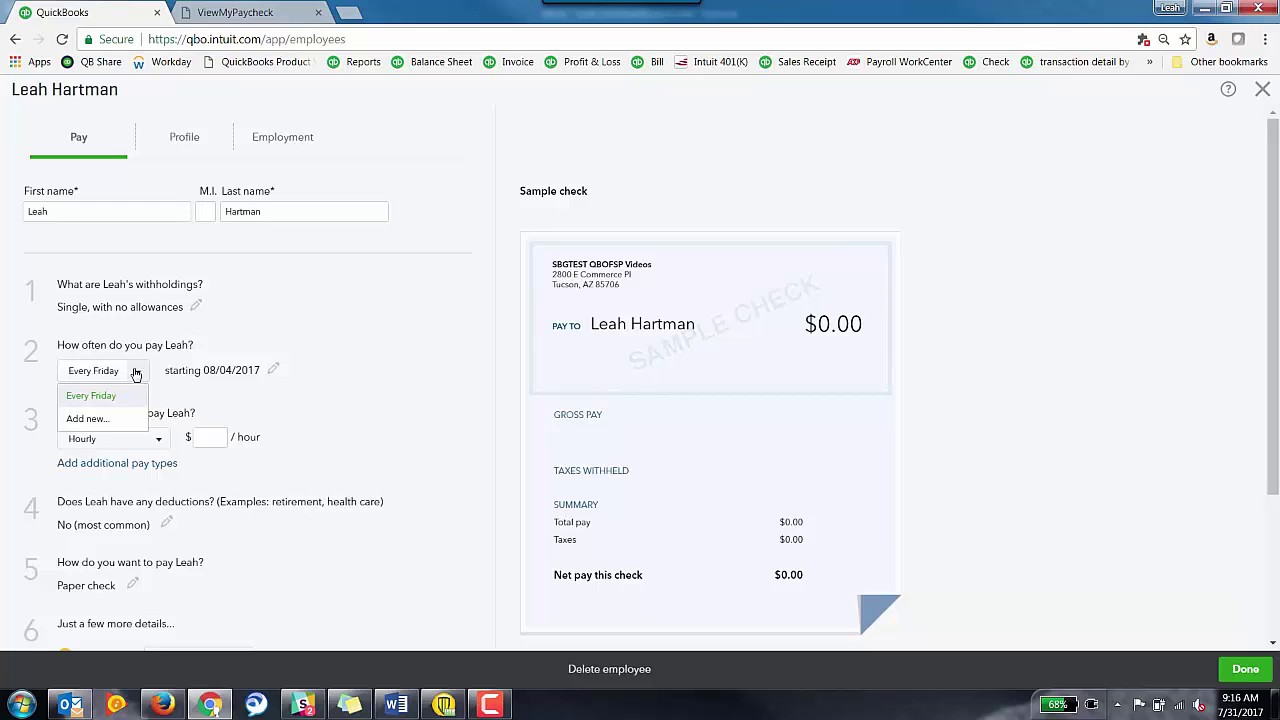
pyautogui.click(90, 419)
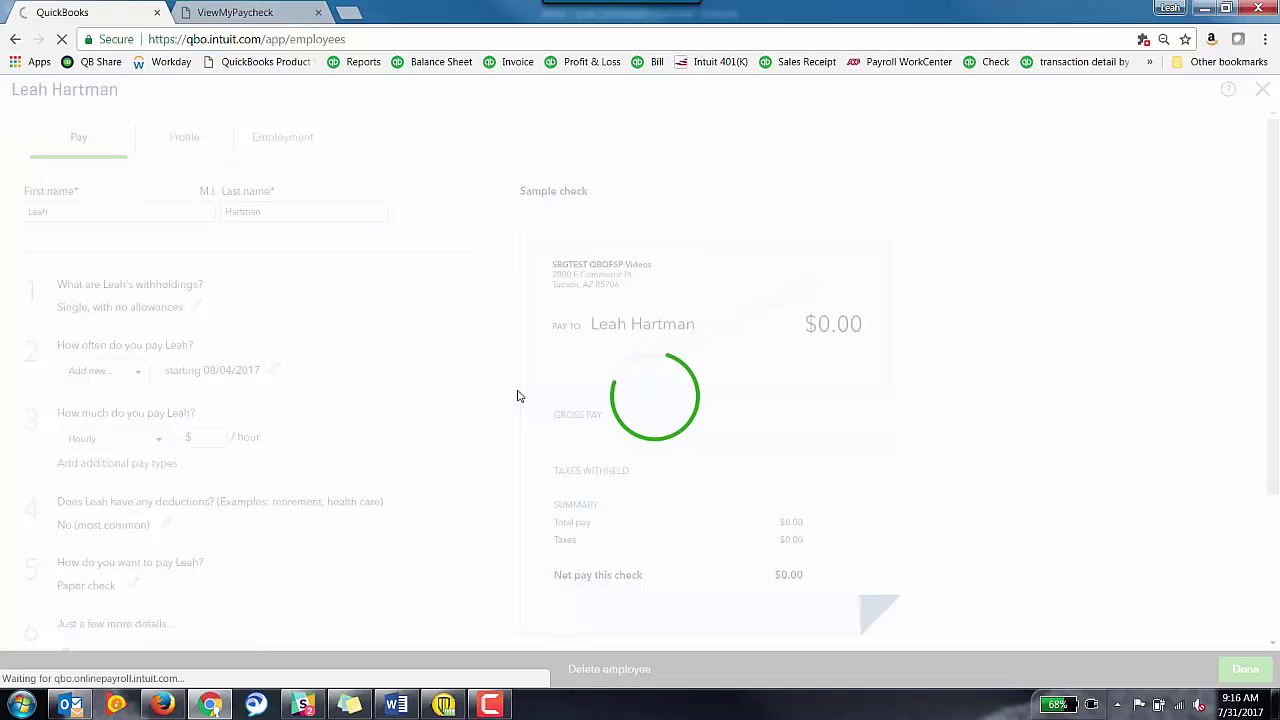
pyautogui.click(88, 208)
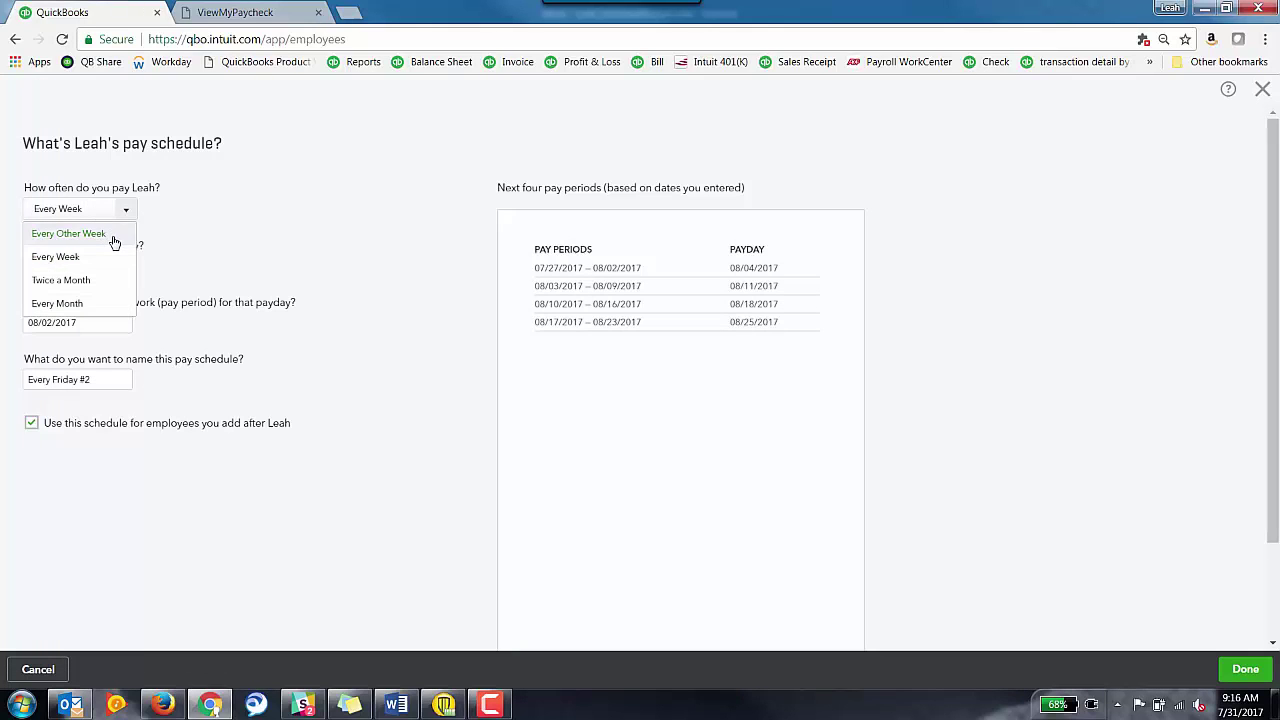
pyautogui.click(112, 238)
pyautogui.click(127, 270)
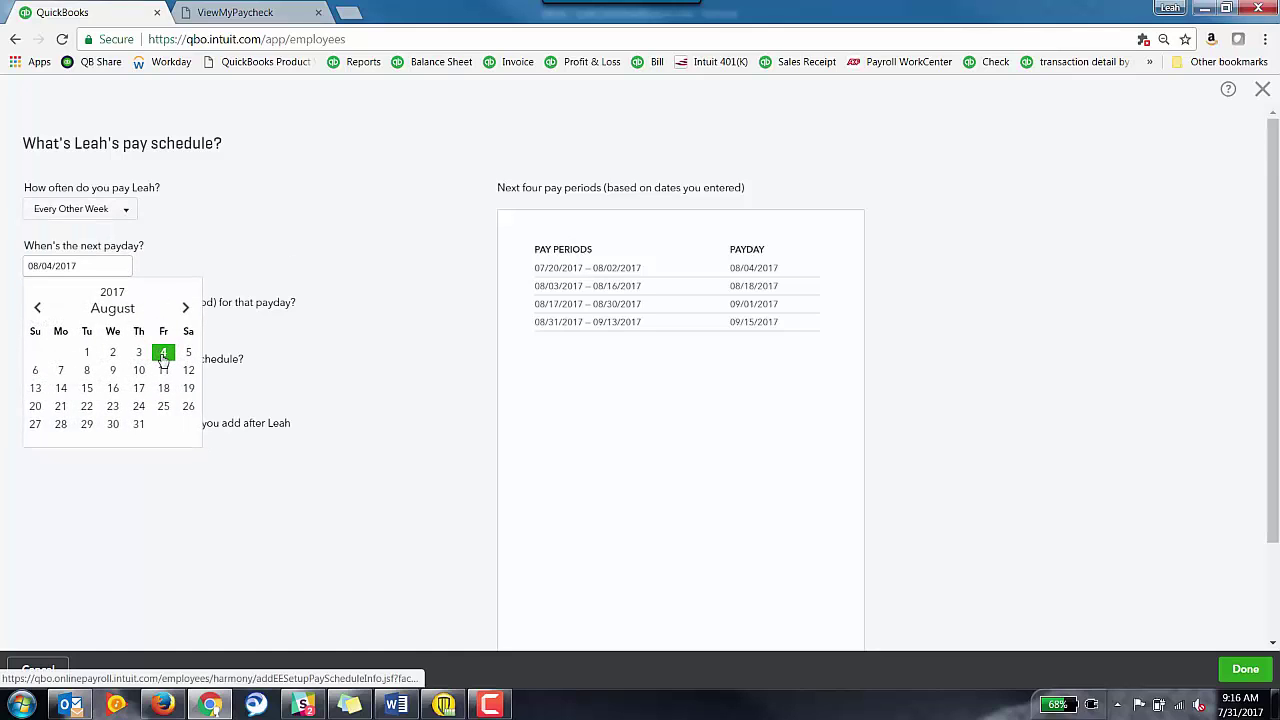
pyautogui.click(162, 354)
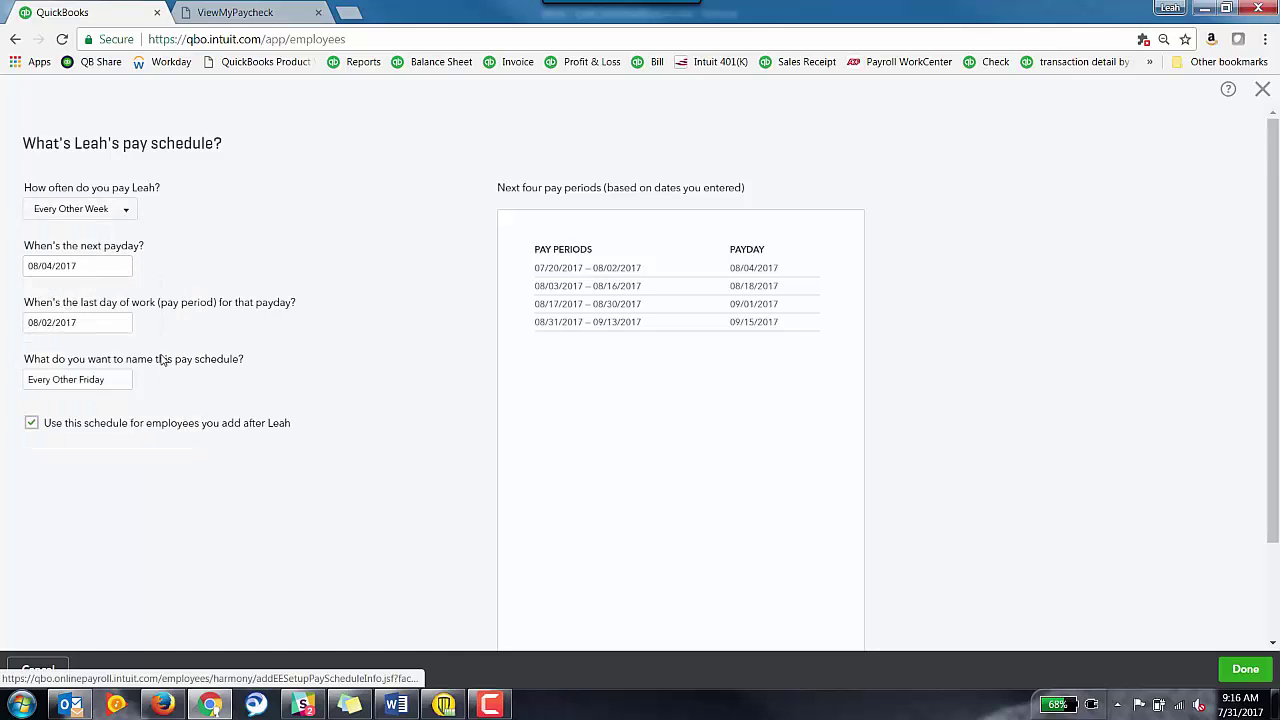
pyautogui.click(104, 330)
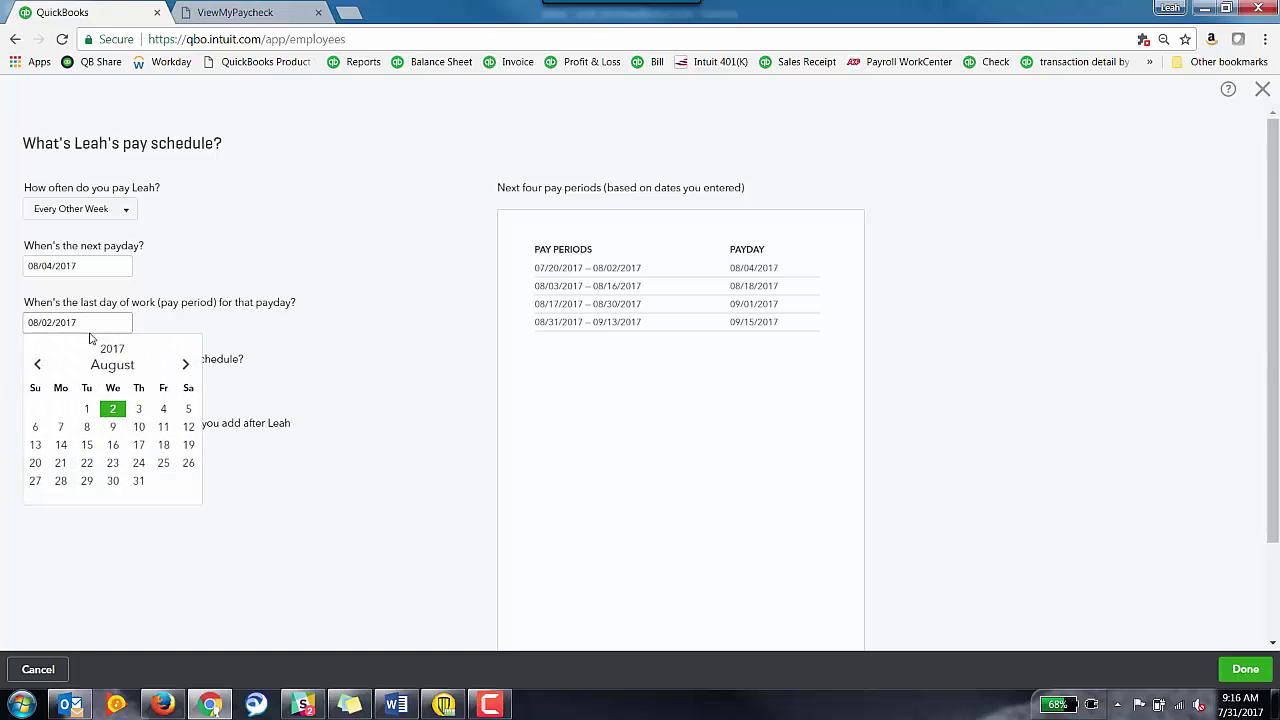
pyautogui.click(39, 366)
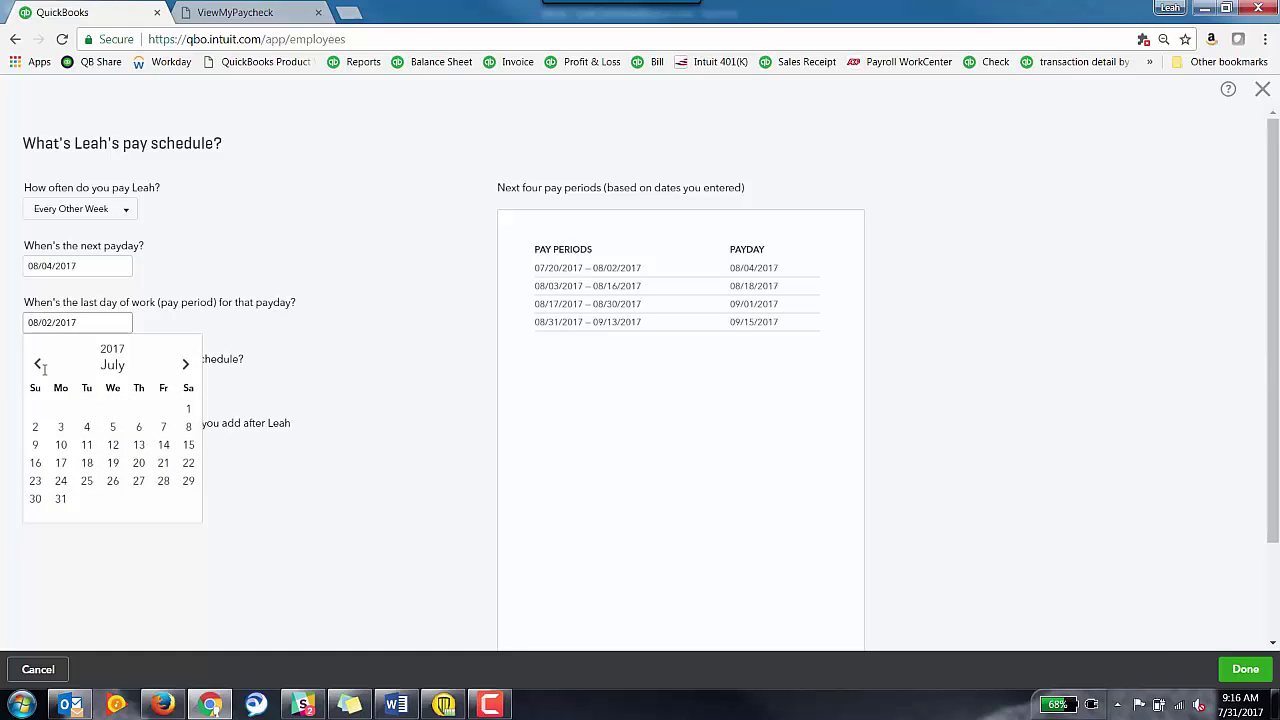
pyautogui.click(35, 500)
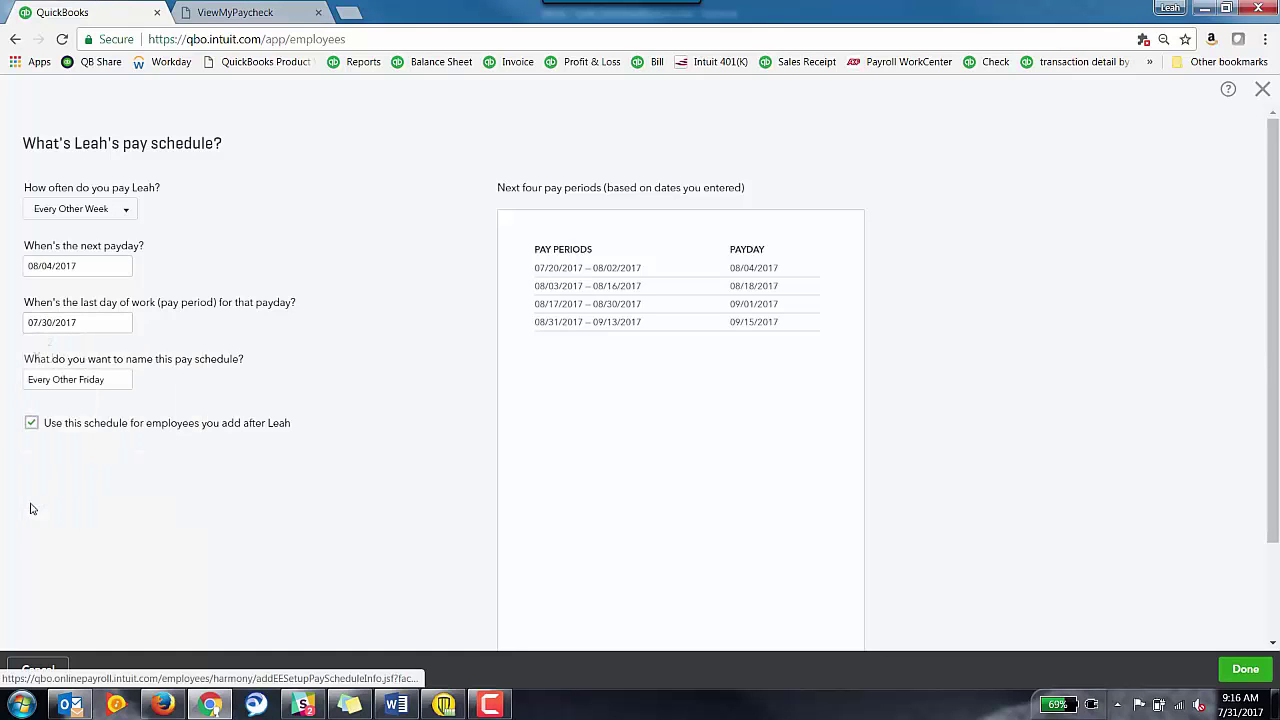
# - Name the schedule 'Every Other Friday', stop applying it to future employees, and save
pyautogui.click(114, 386)
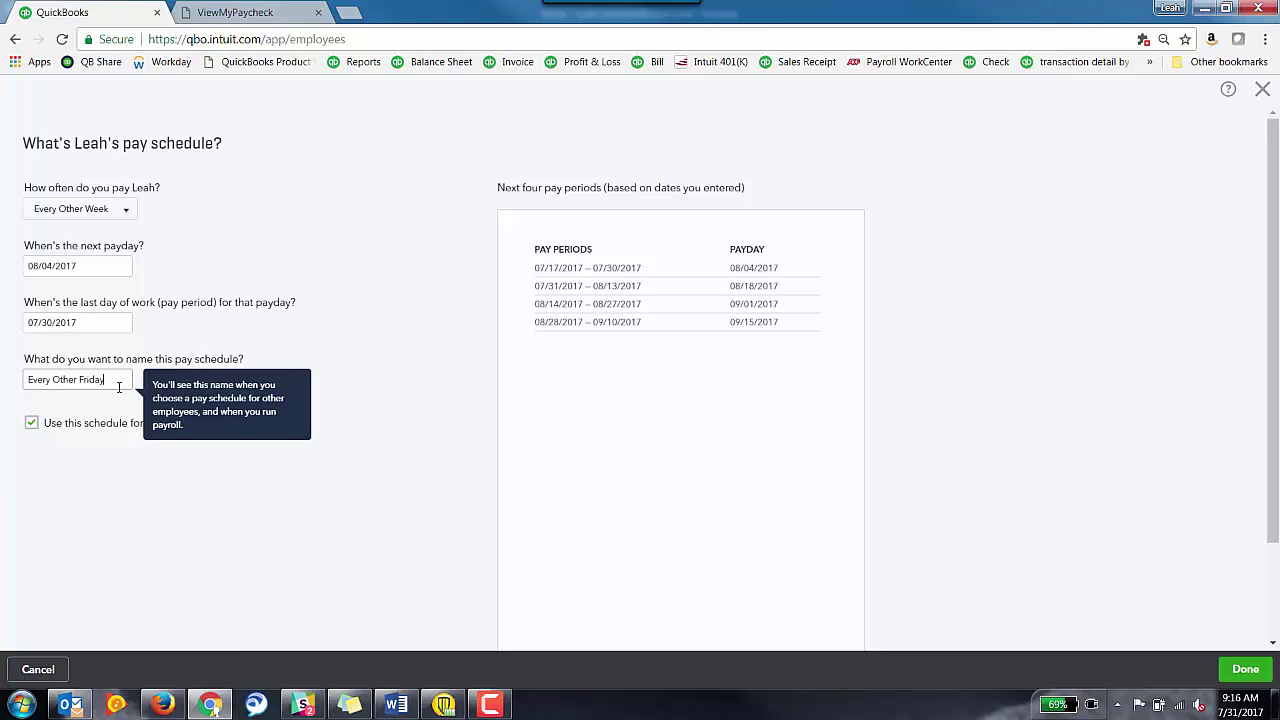
pyautogui.click(98, 479)
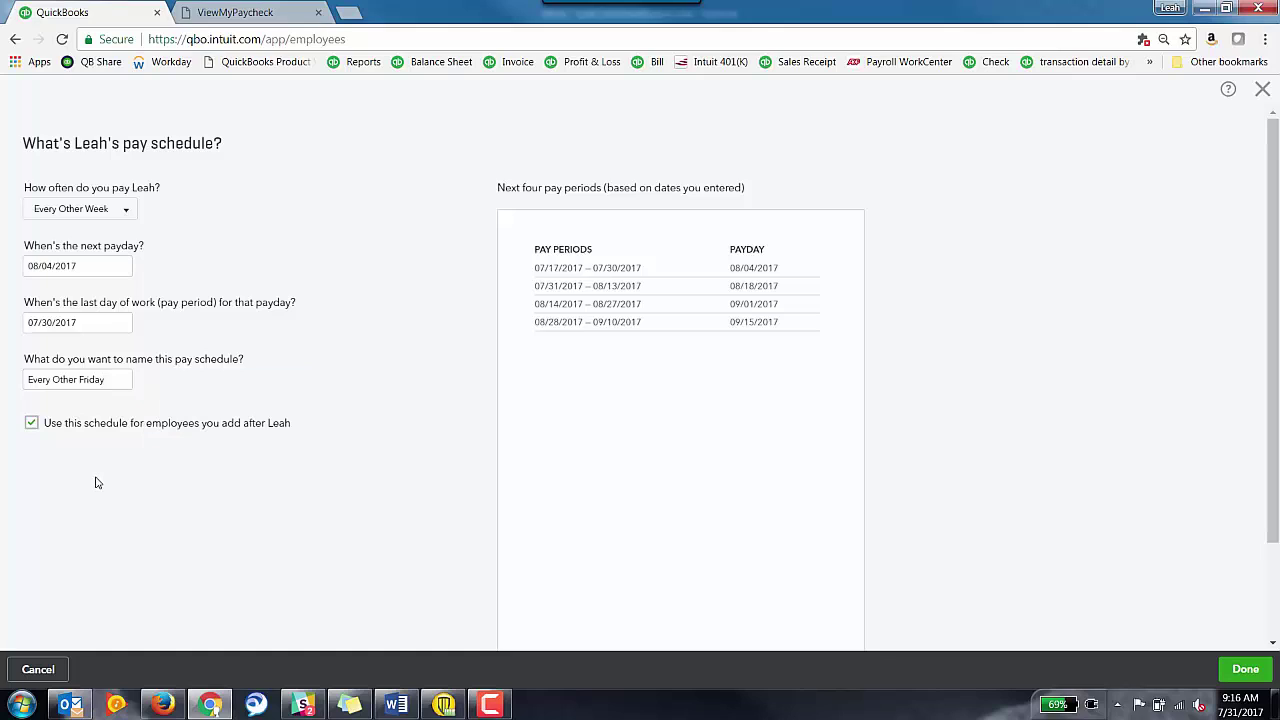
pyautogui.click(33, 423)
pyautogui.click(1246, 669)
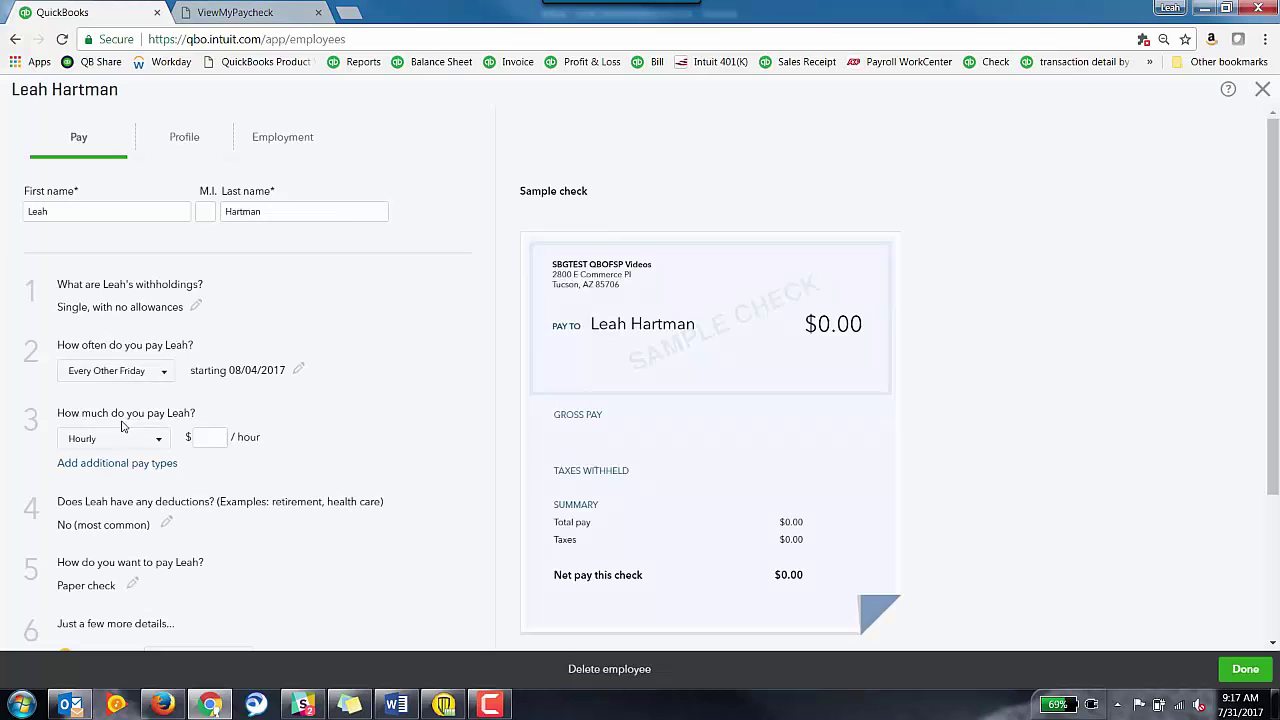
# - Enter a $20.00 hourly rate and review additional pay types without adding any
pyautogui.click(213, 438)
pyautogui.scroll(-2, 322, 429)
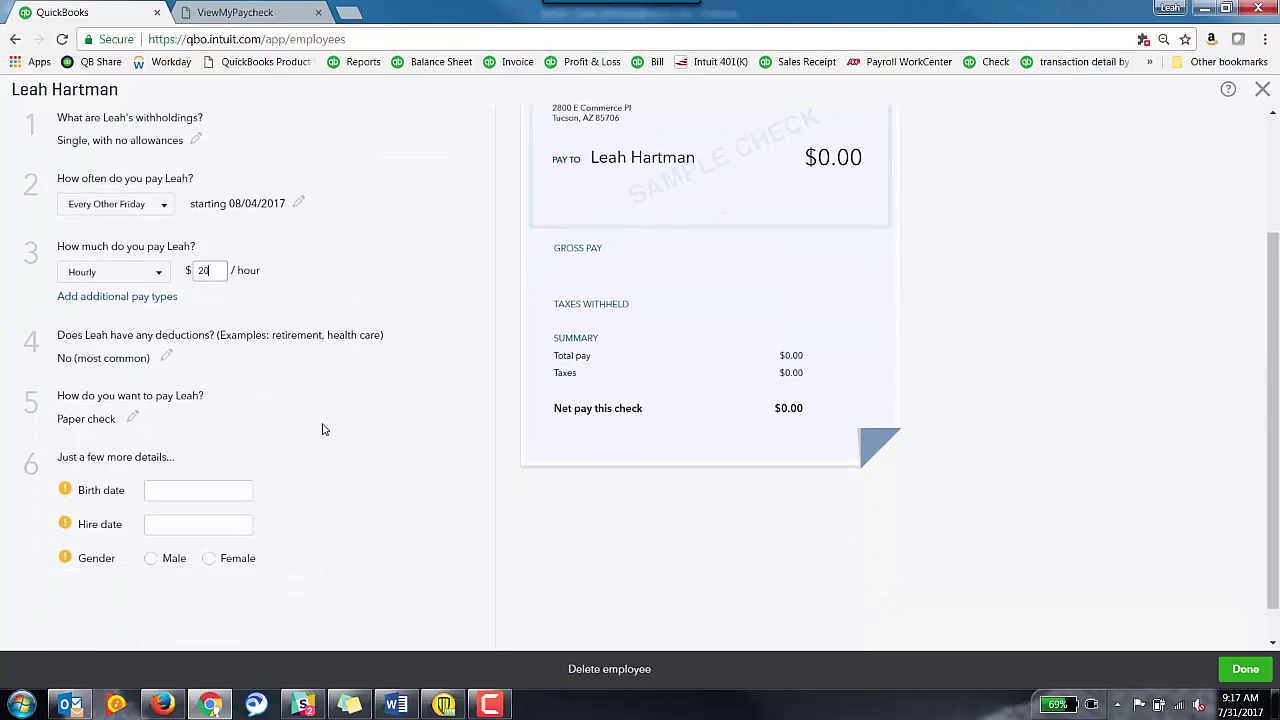
pyautogui.click(119, 298)
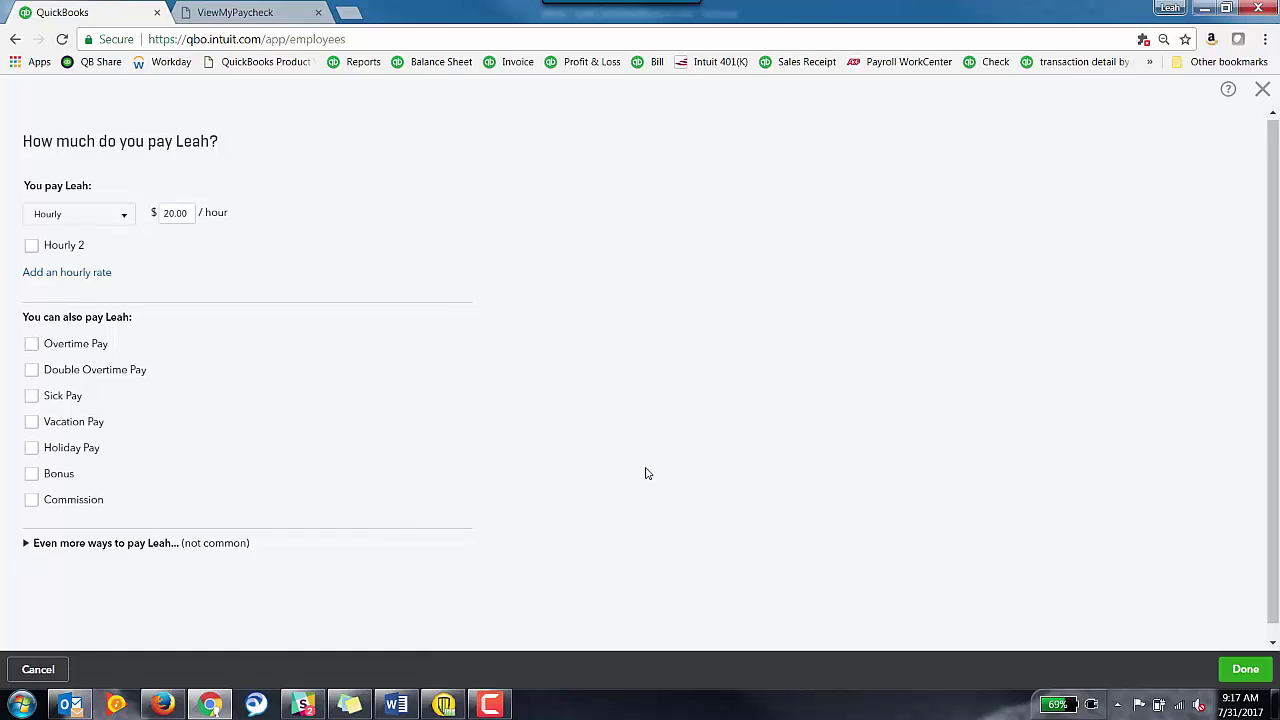
pyautogui.scroll(-4, 645, 473)
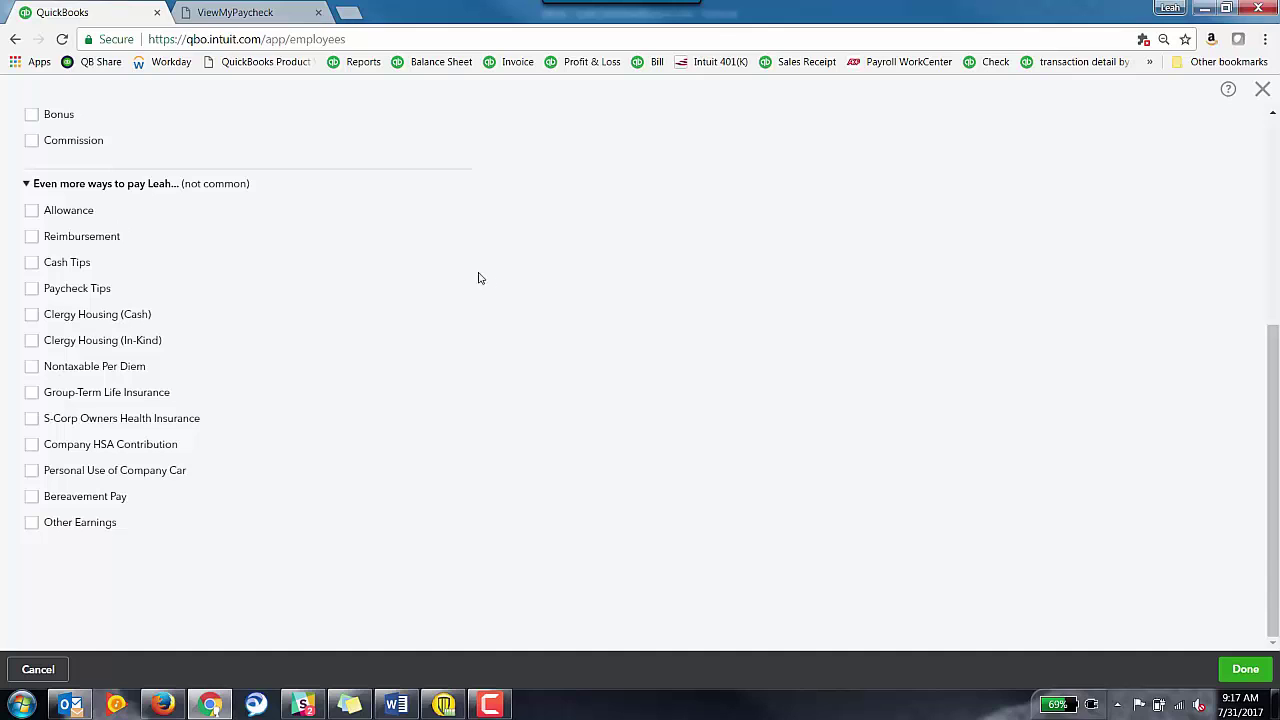
pyautogui.scroll(4, 594, 314)
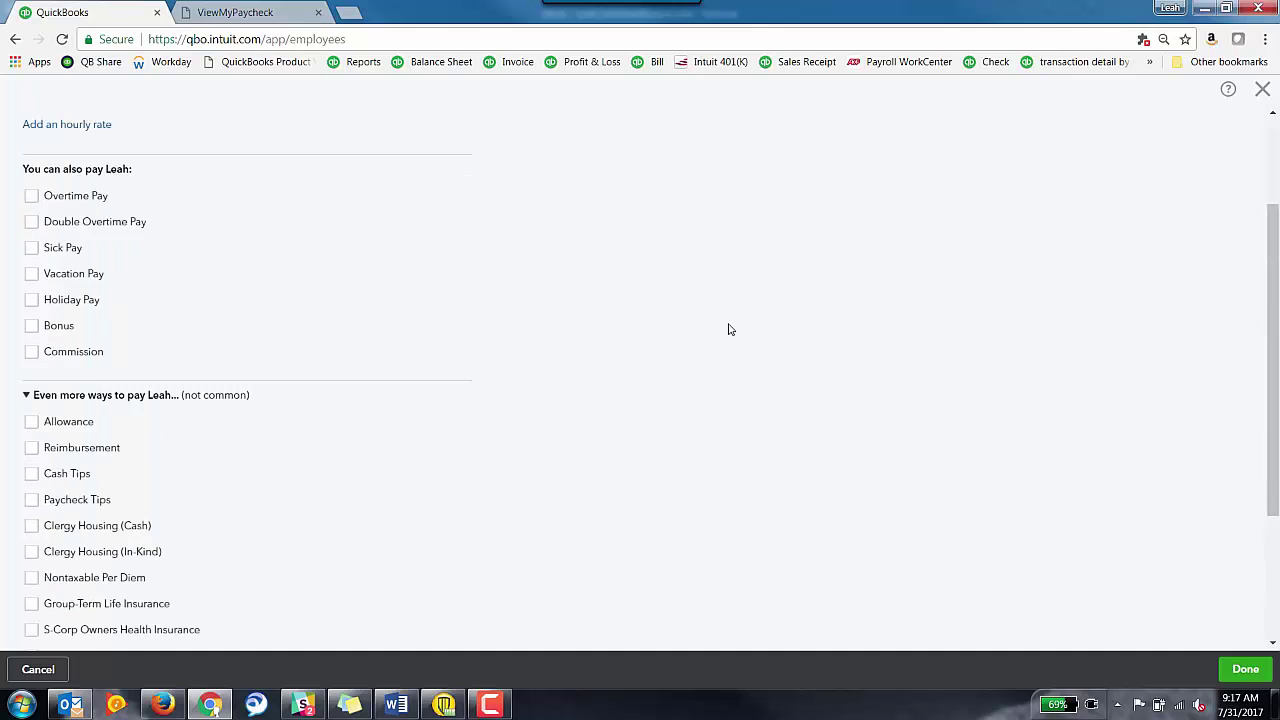
pyautogui.click(1240, 670)
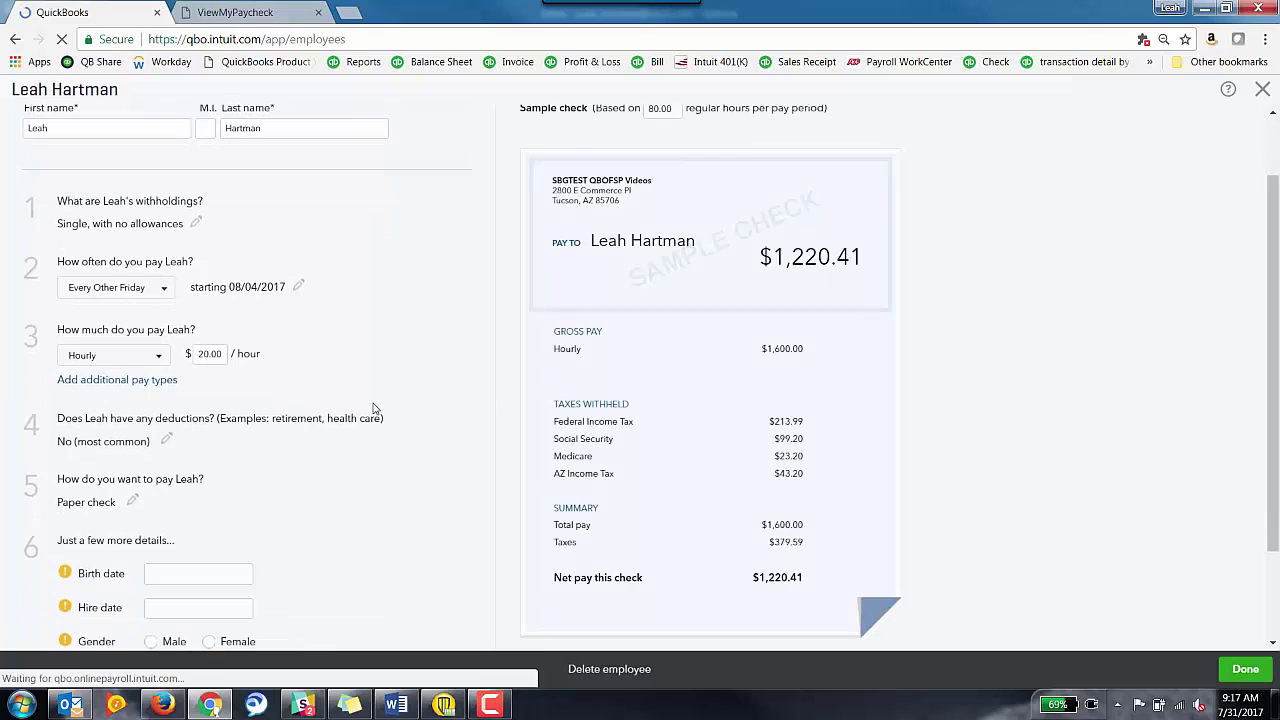
# - Add a Deduction/contribution deduction using the Fidelity - 401(k) plan
pyautogui.scroll(-2, 400, 465)
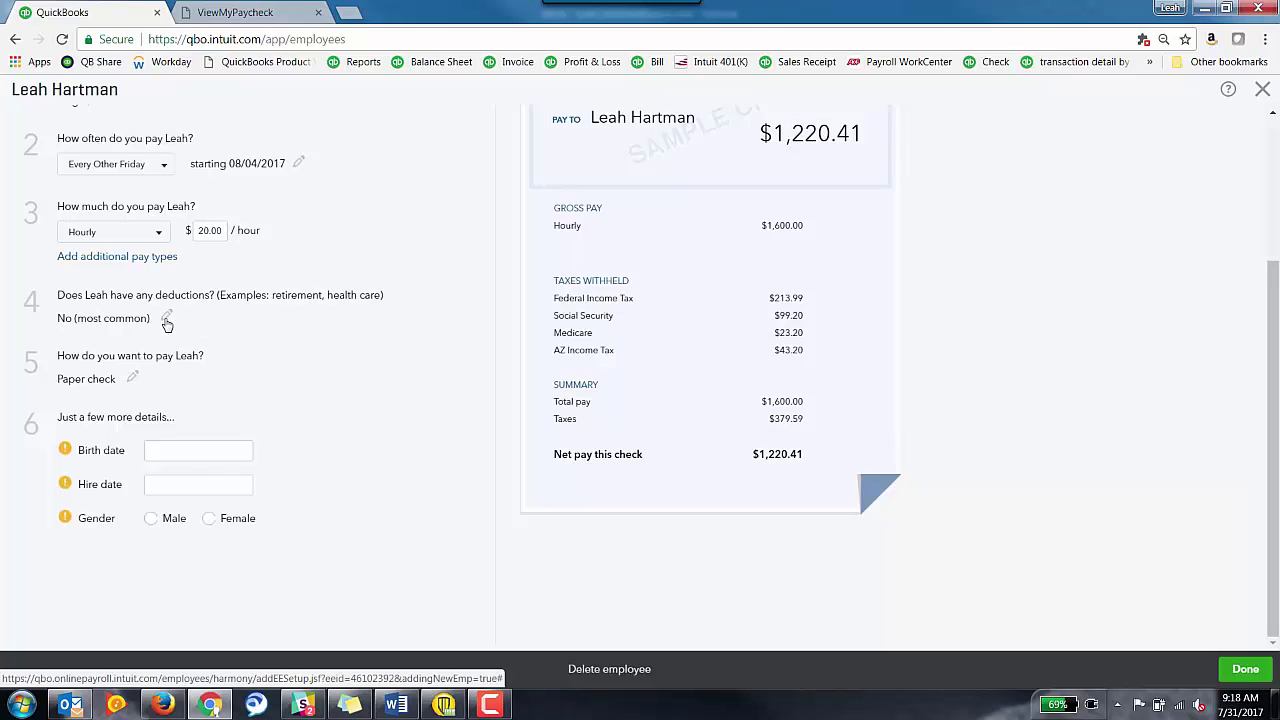
pyautogui.click(167, 322)
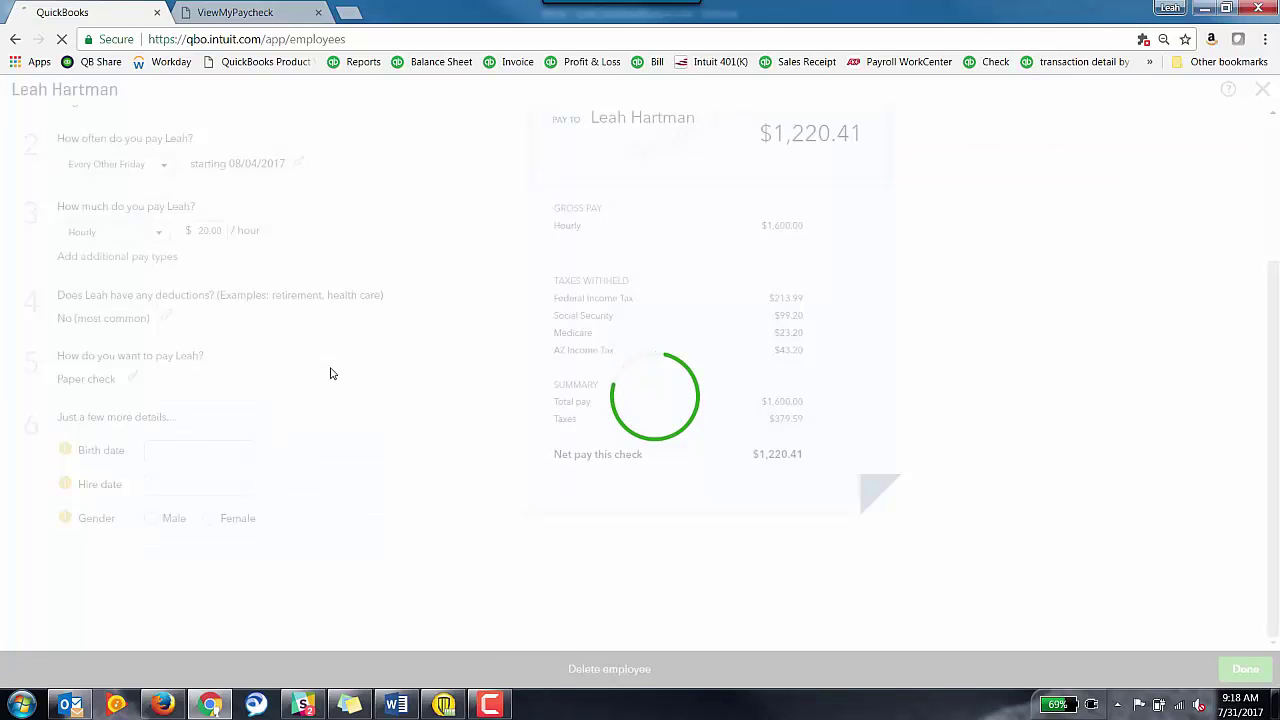
pyautogui.click(150, 212)
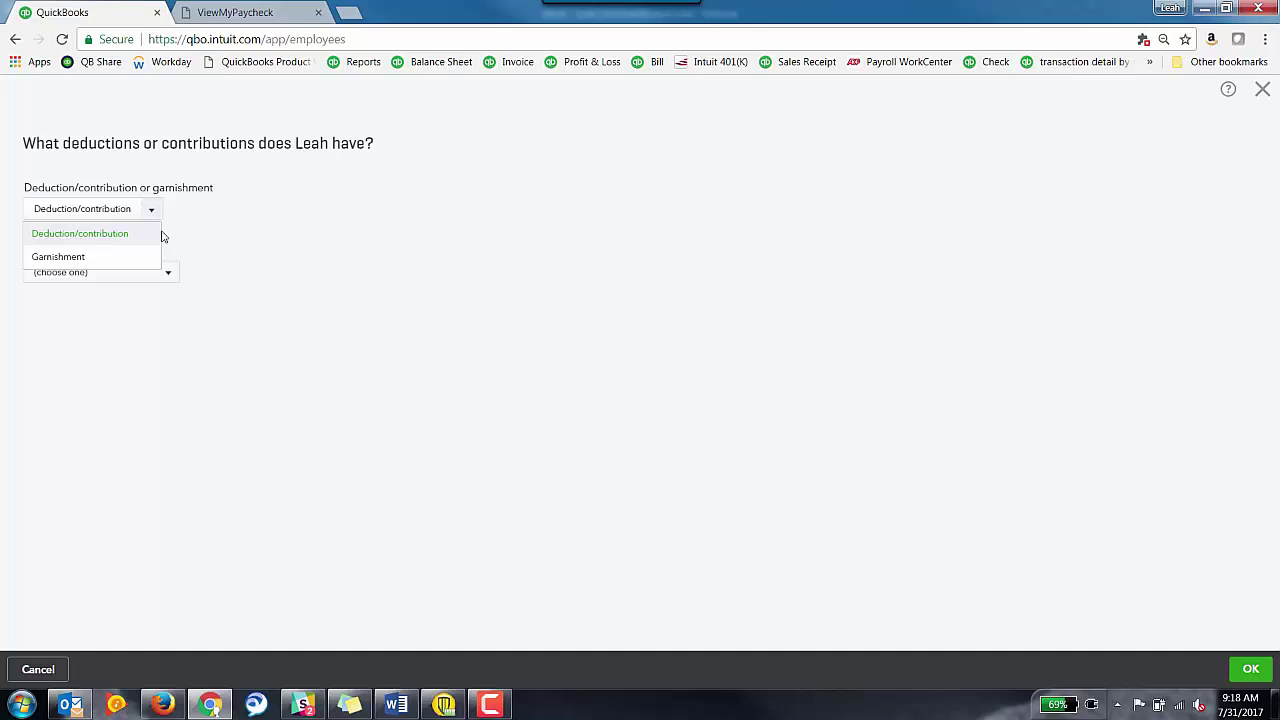
pyautogui.click(70, 236)
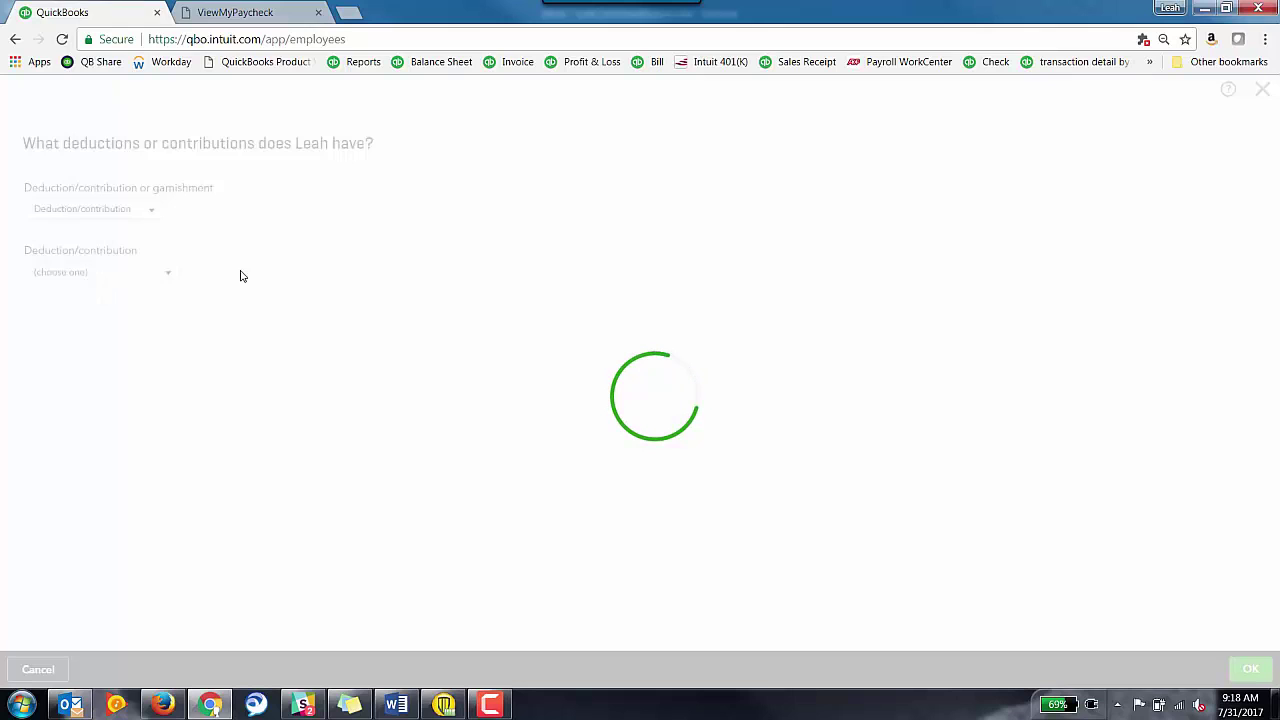
pyautogui.click(167, 276)
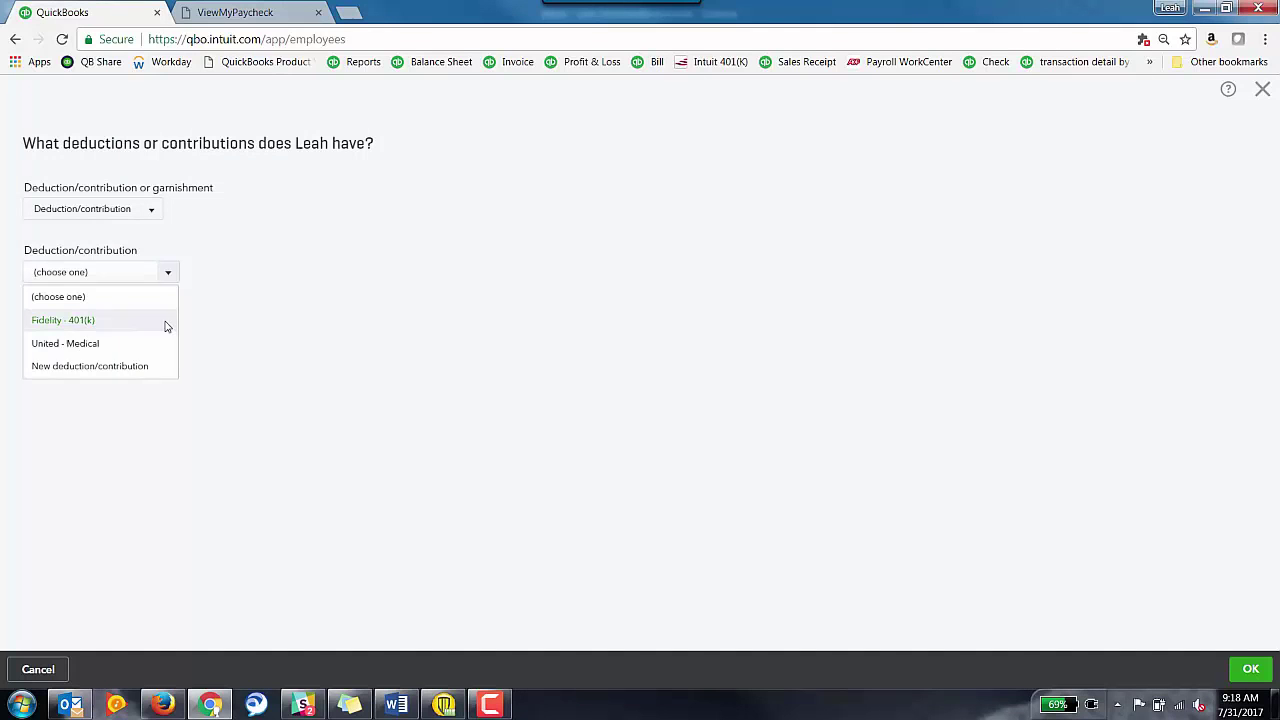
pyautogui.click(165, 326)
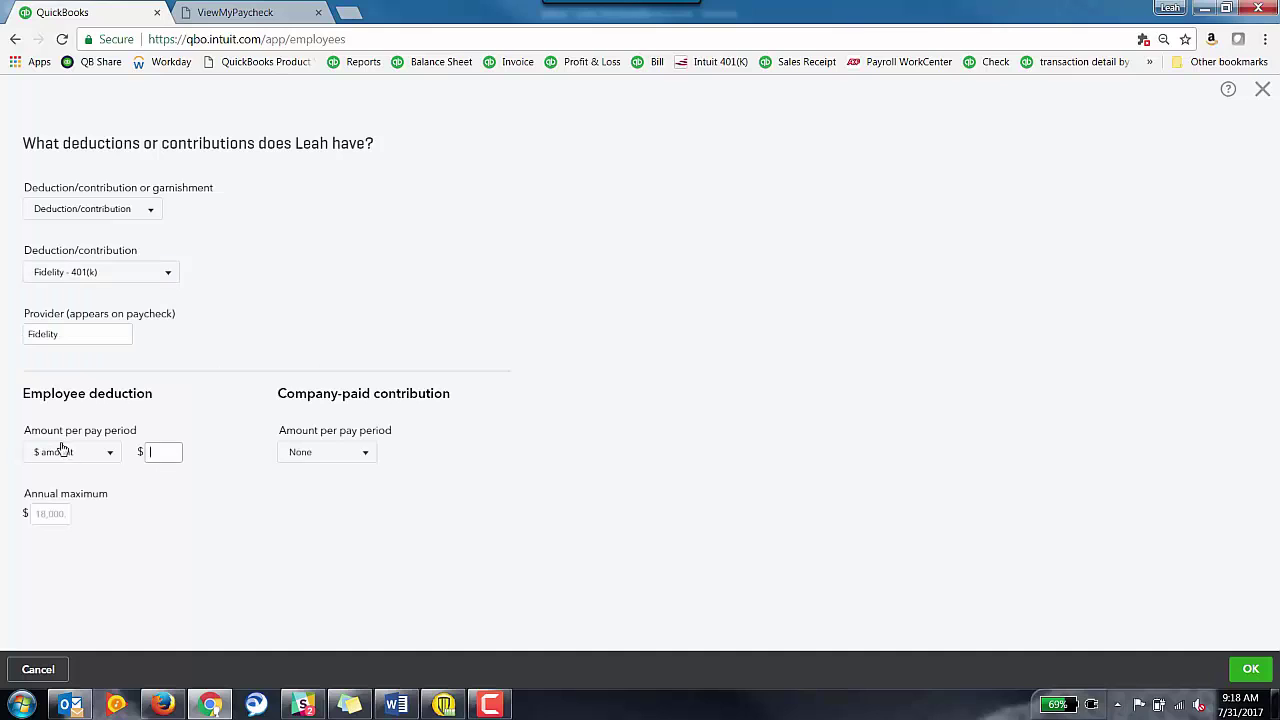
# - Set the 401(k) to 5% of gross pay, with a 3% company contribution capped at 10,000
pyautogui.click(100, 458)
pyautogui.click(81, 507)
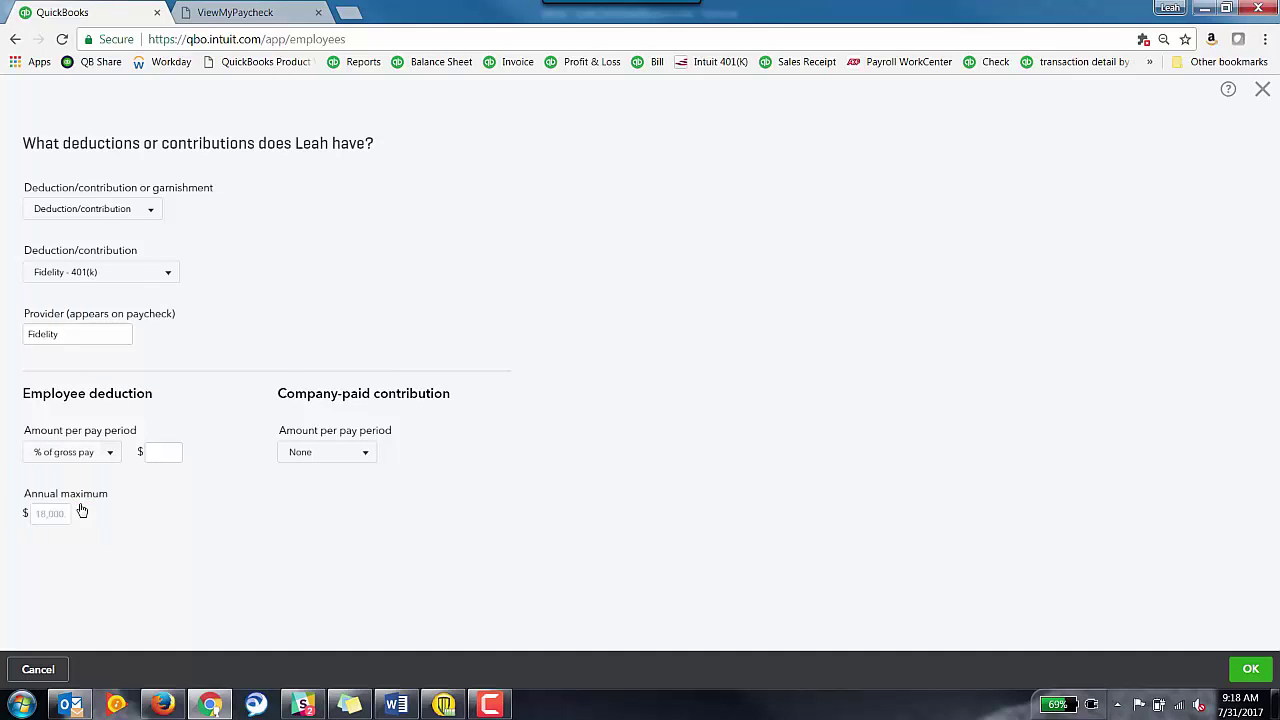
pyautogui.click(162, 458)
pyautogui.write('5')
pyautogui.click(353, 458)
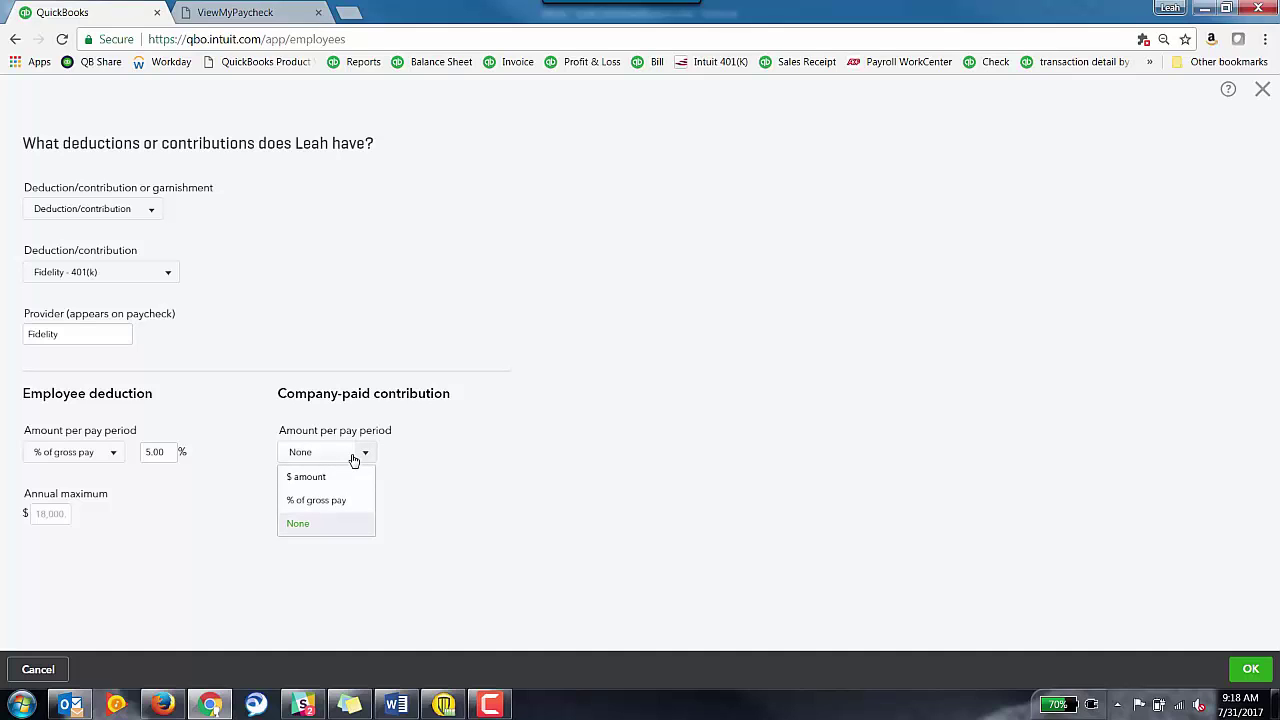
pyautogui.click(315, 500)
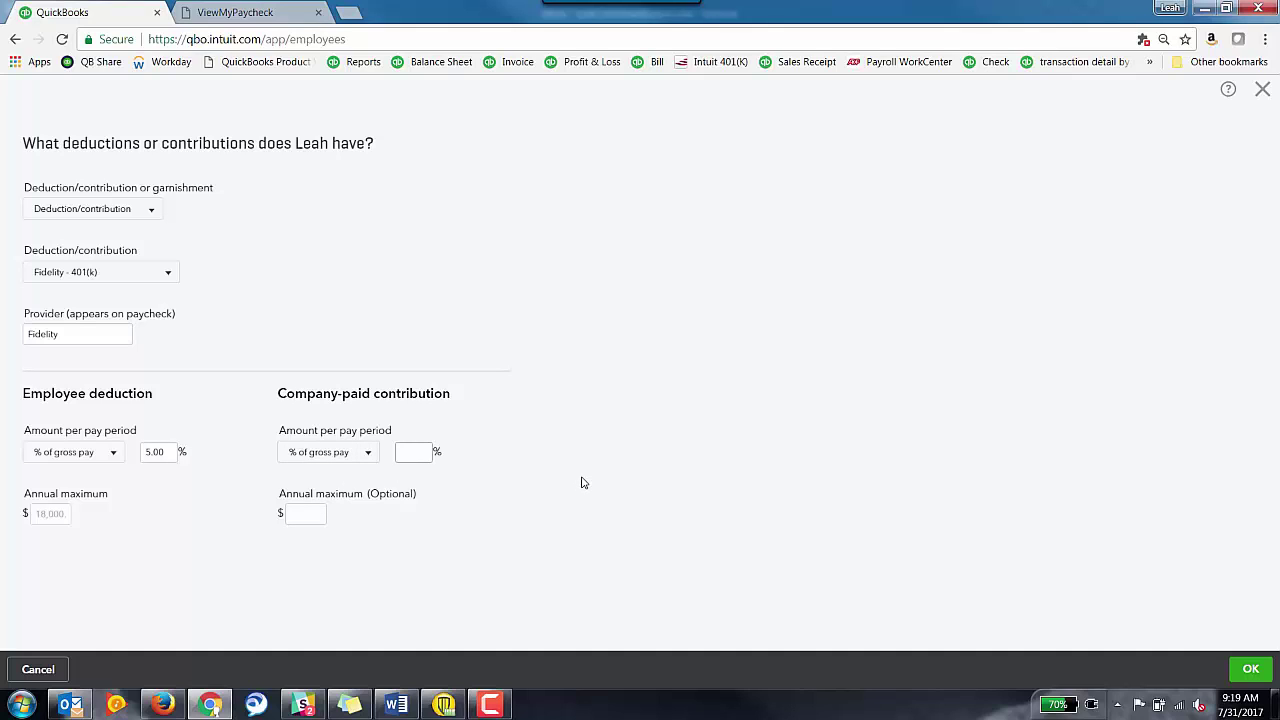
pyautogui.write('3')
pyautogui.click(305, 514)
pyautogui.write('10,000')
pyautogui.press('Tab')
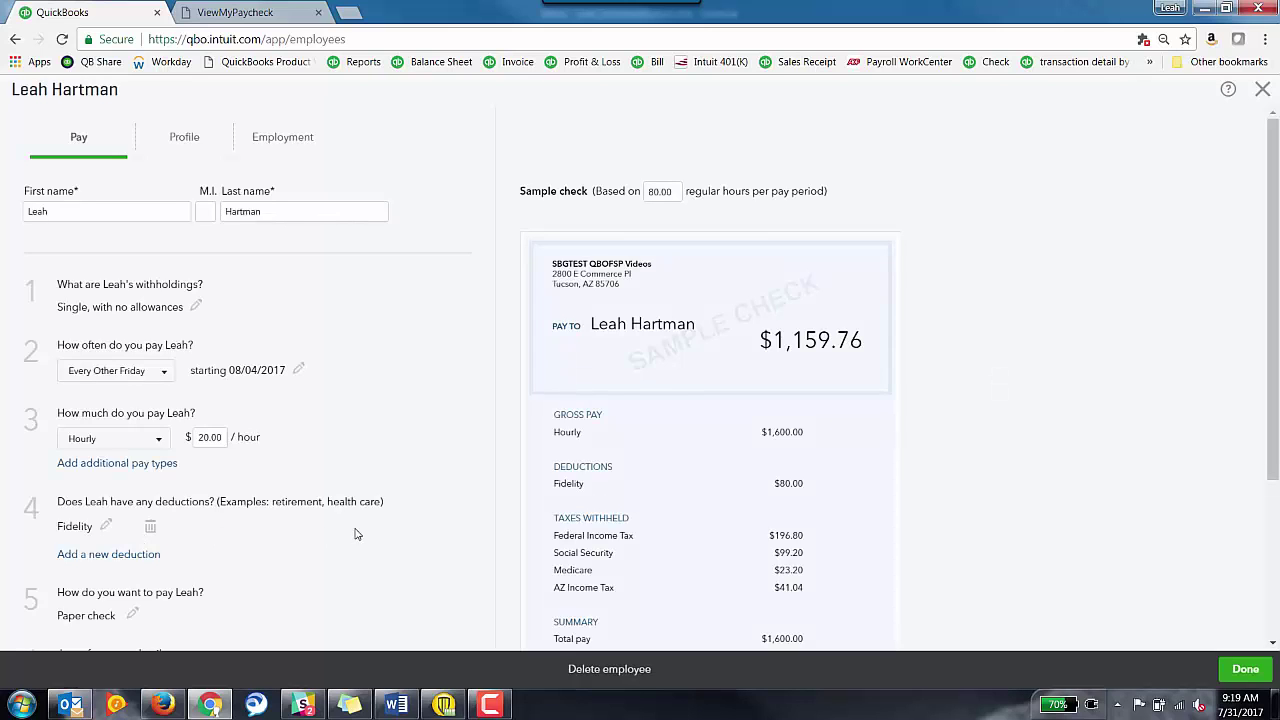
pyautogui.scroll(-2, 355, 534)
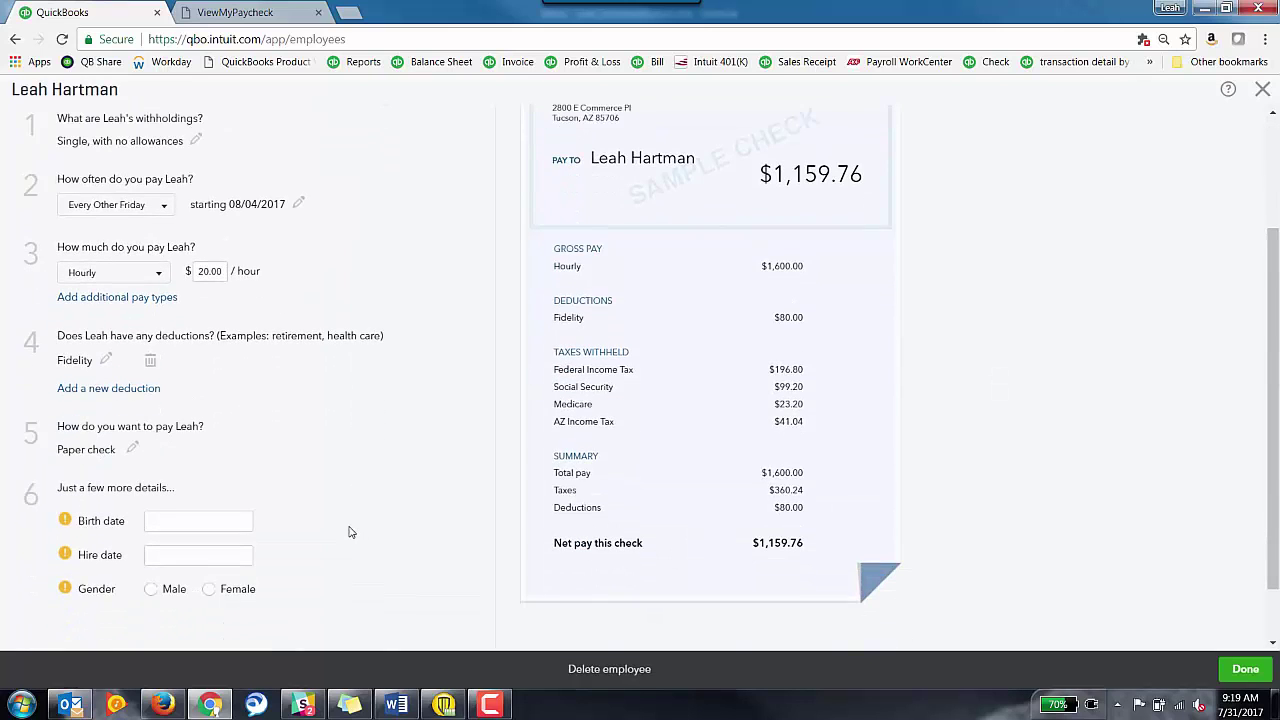
pyautogui.click(138, 455)
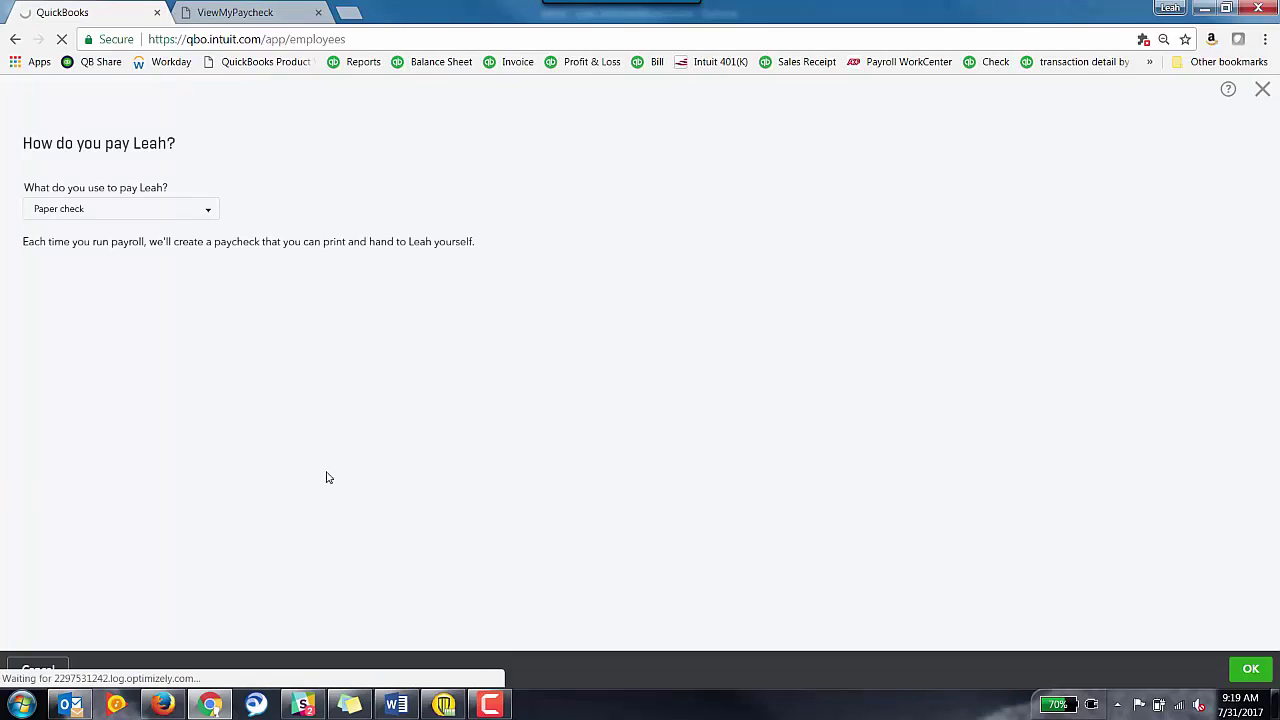
pyautogui.click(208, 214)
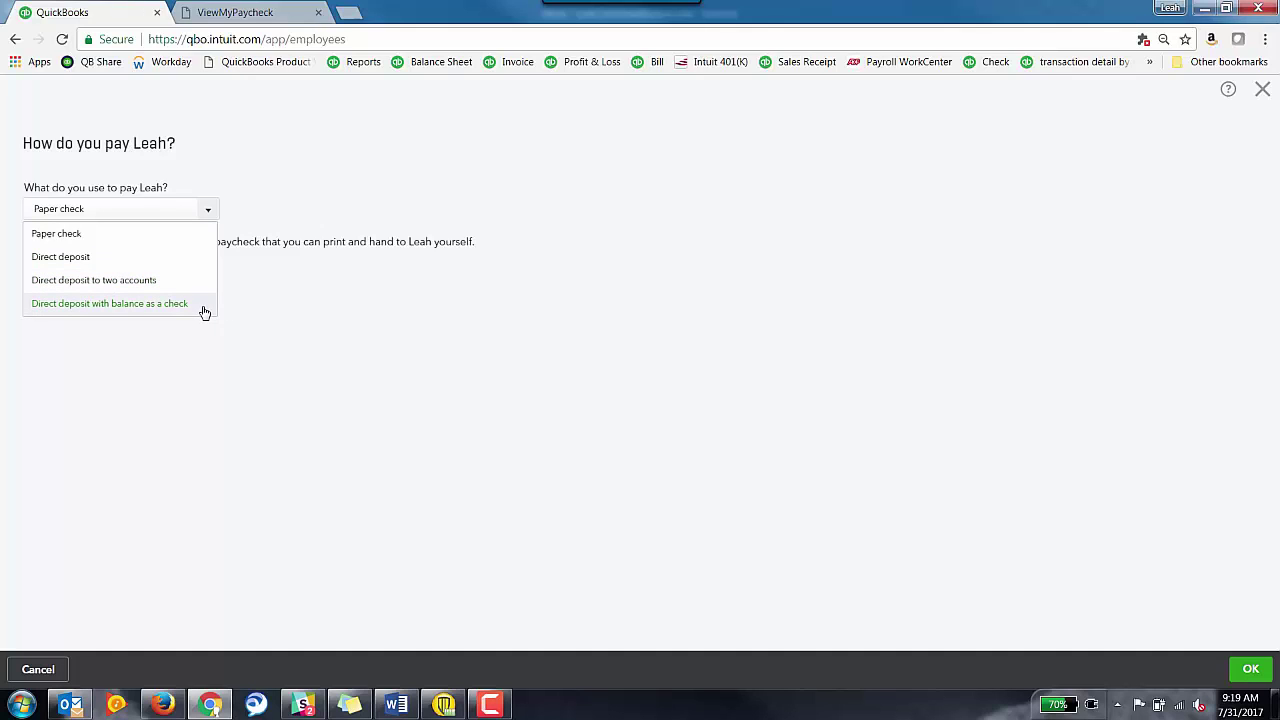
pyautogui.click(852, 503)
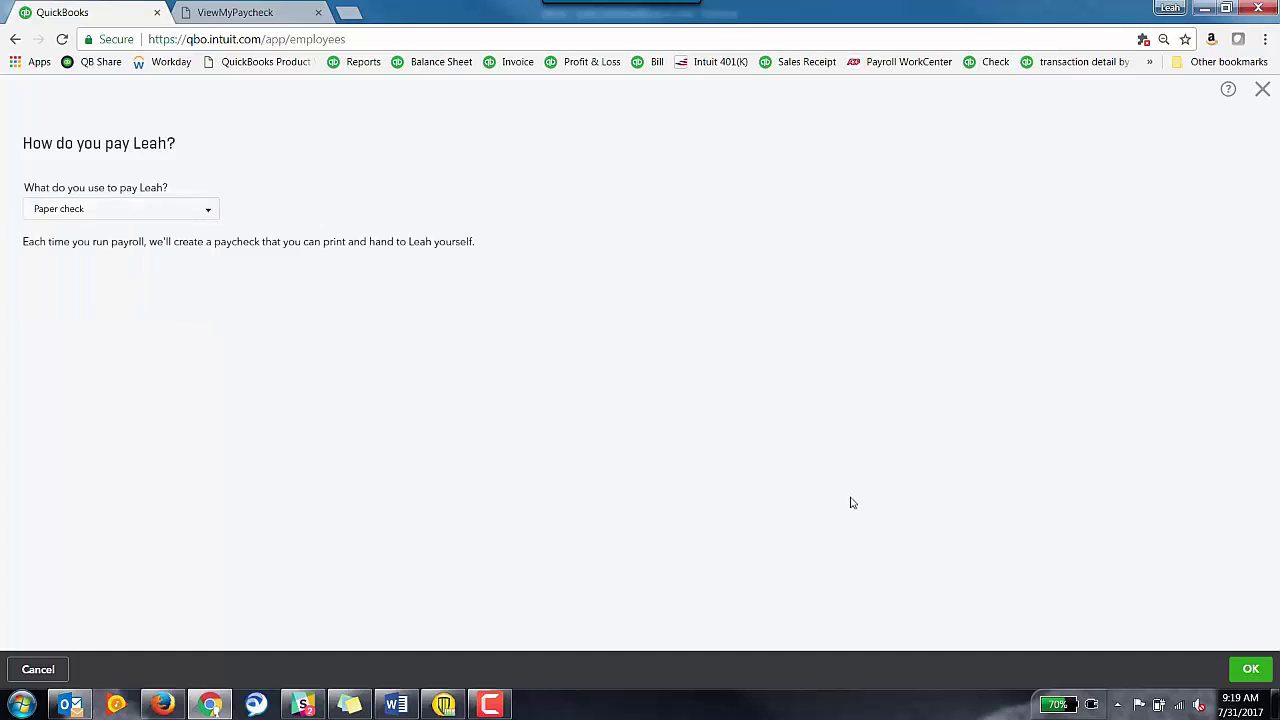
pyautogui.click(1253, 668)
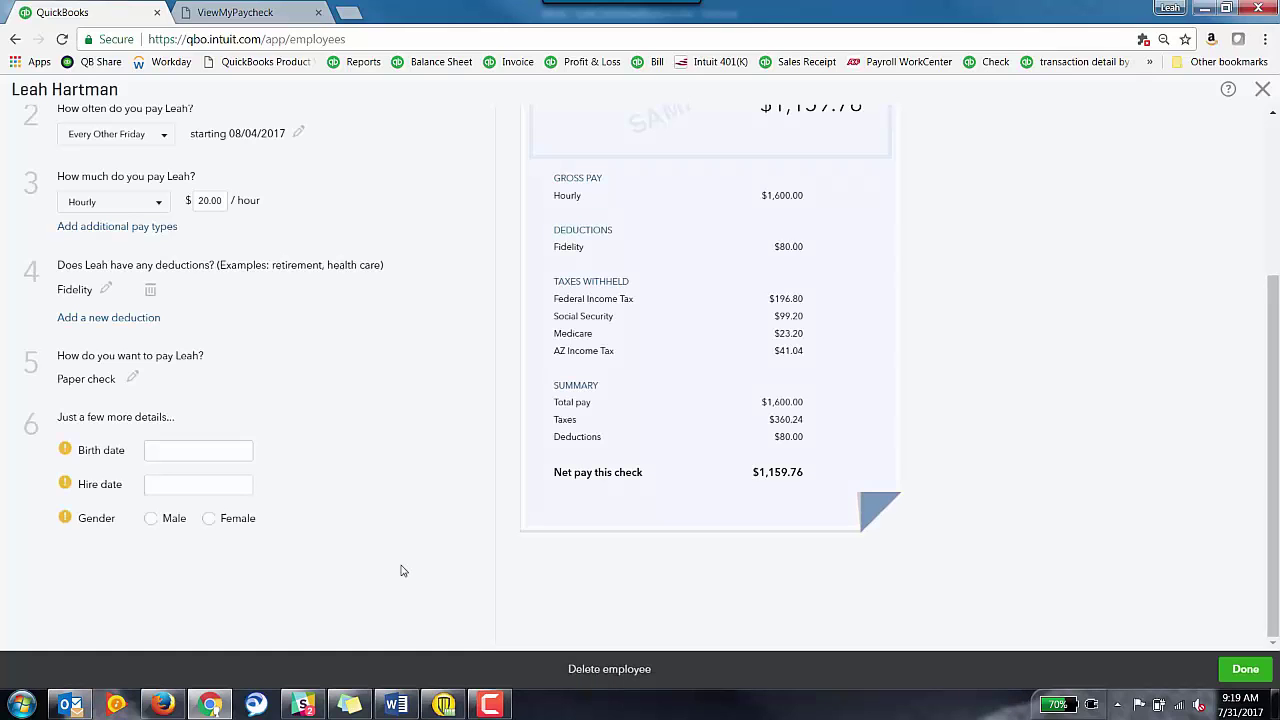
# - Enter her birth date, hire date 07/30/2017 and female gender, then save the employee
pyautogui.click(248, 454)
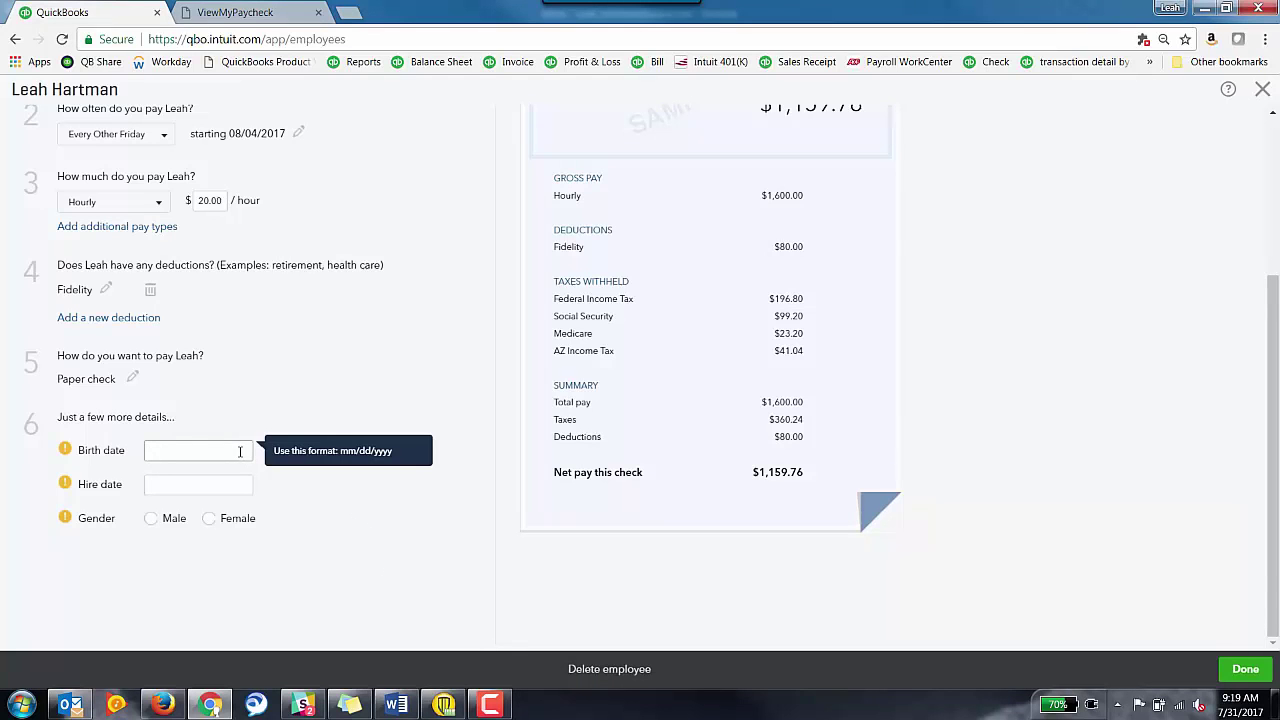
pyautogui.write('01/23/1990')
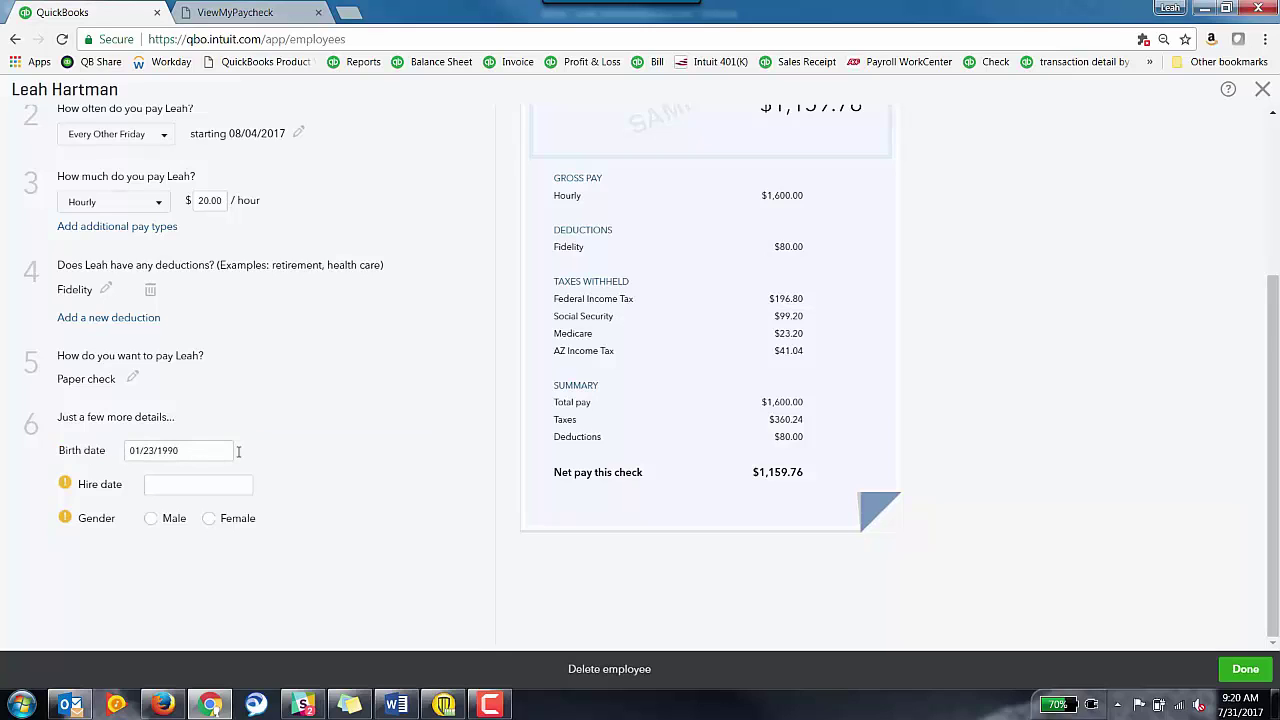
pyautogui.click(235, 481)
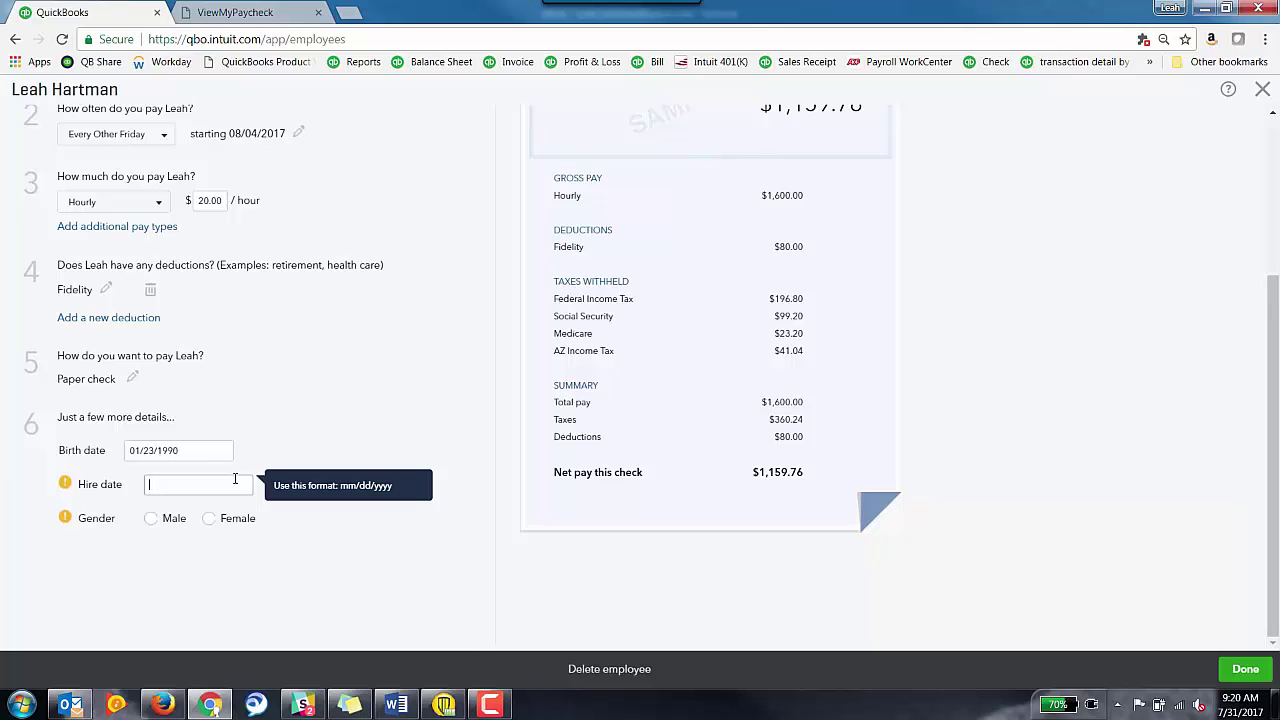
pyautogui.write('07/30/2017')
pyautogui.click(208, 518)
pyautogui.click(1245, 670)
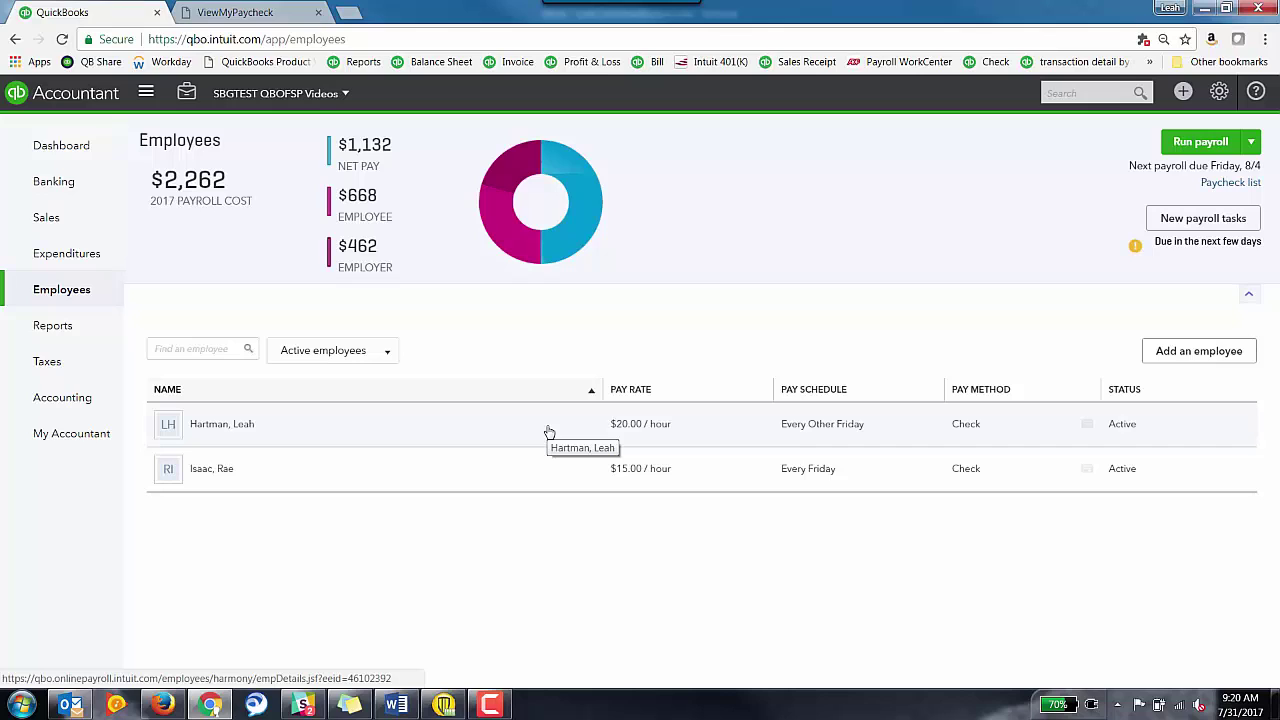
# - Run the Every Other Friday payroll and submit it with the $1,159.76 net check
pyautogui.click(1201, 142)
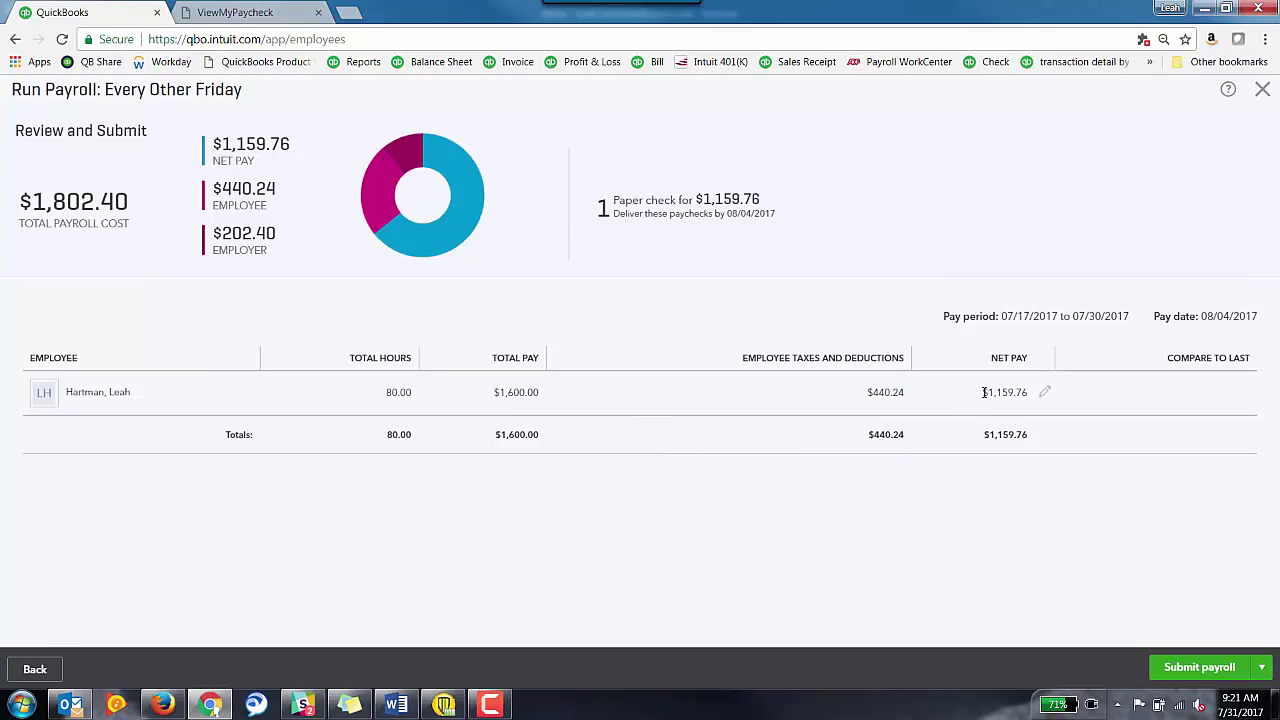
pyautogui.moveTo(984, 392); pyautogui.dragTo(1028, 393)
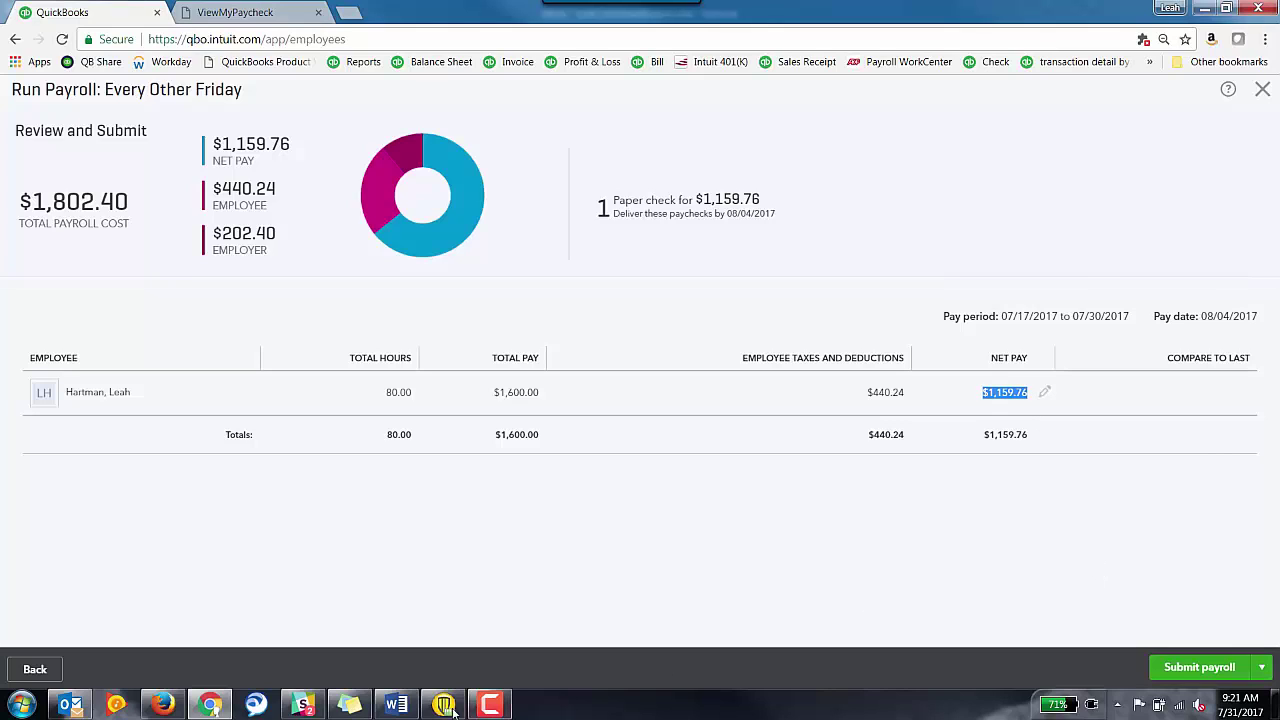
pyautogui.click(349, 704)
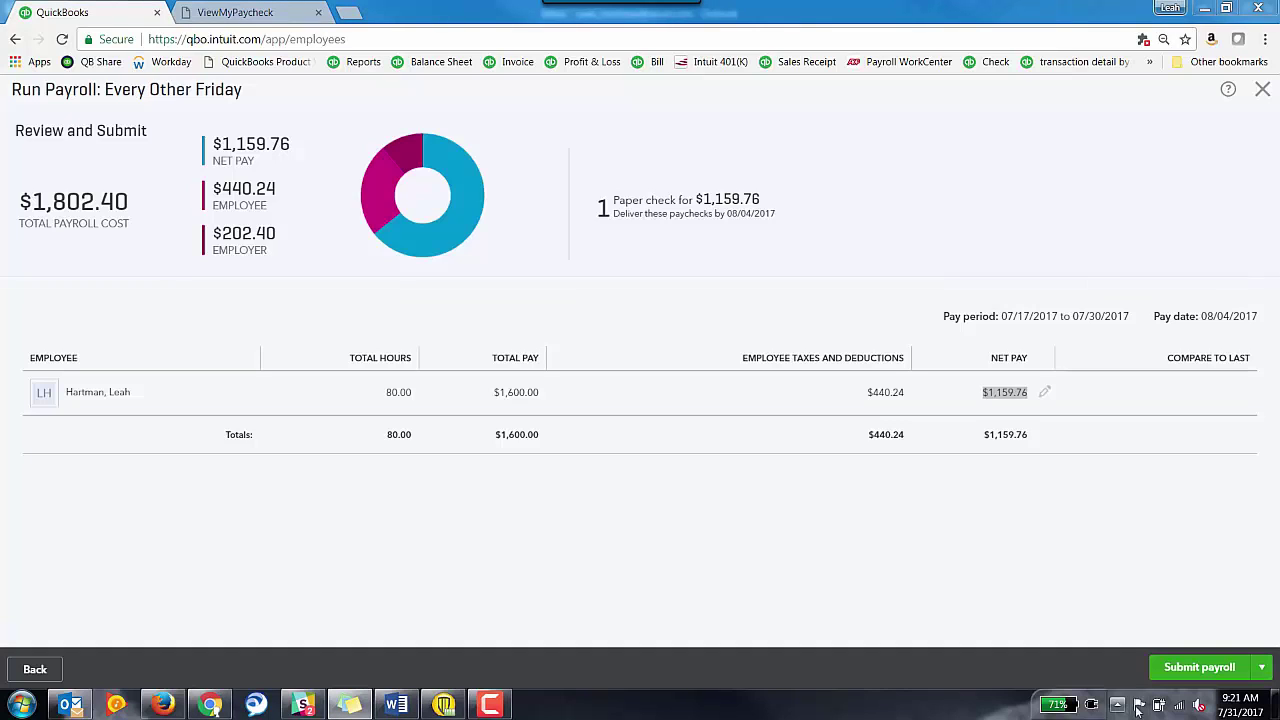
pyautogui.click(1197, 667)
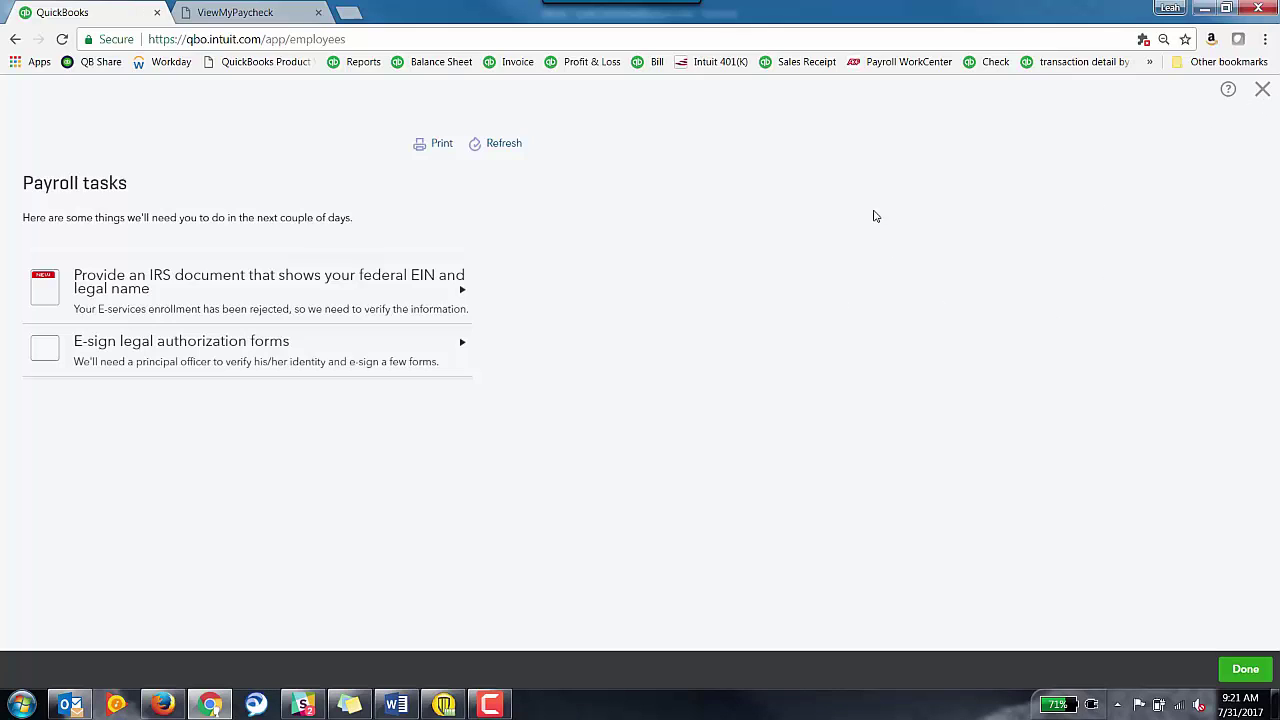
# - Close Payroll tasks, sign in to ViewMyPaycheck, and choose to view paychecks from another company
pyautogui.click(1238, 672)
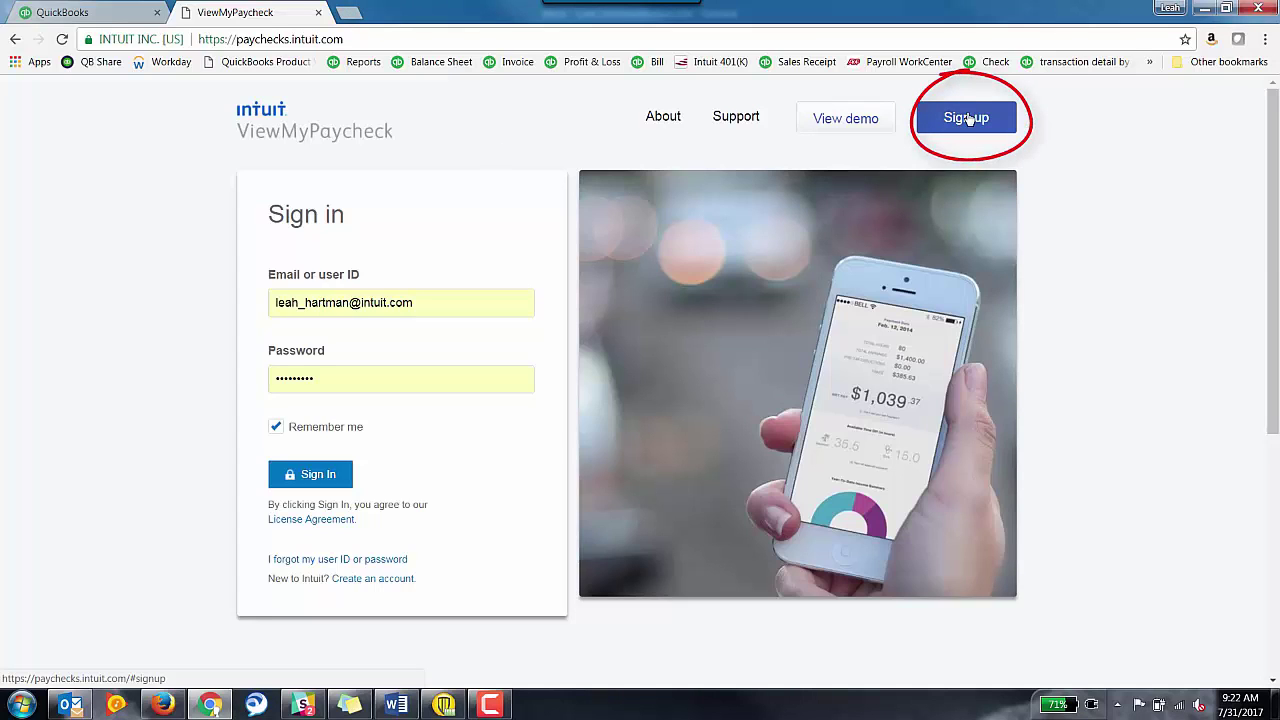
pyautogui.click(285, 468)
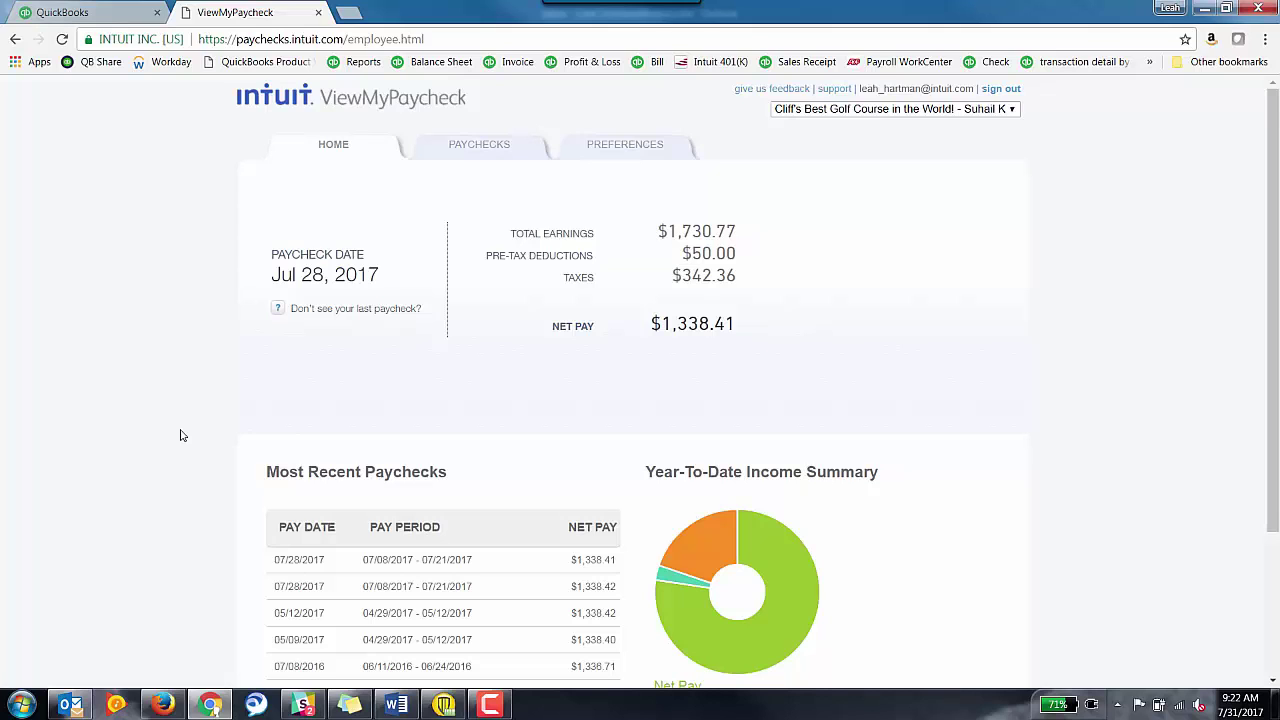
pyautogui.click(80, 13)
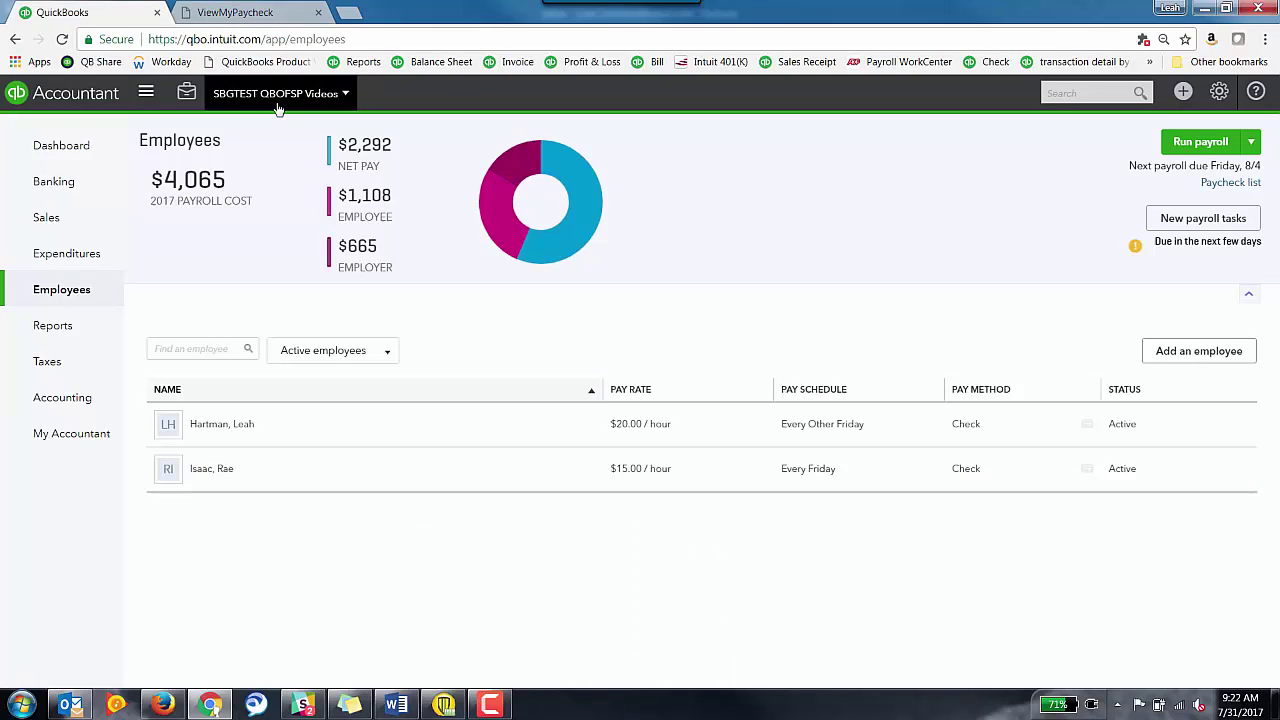
pyautogui.click(266, 10)
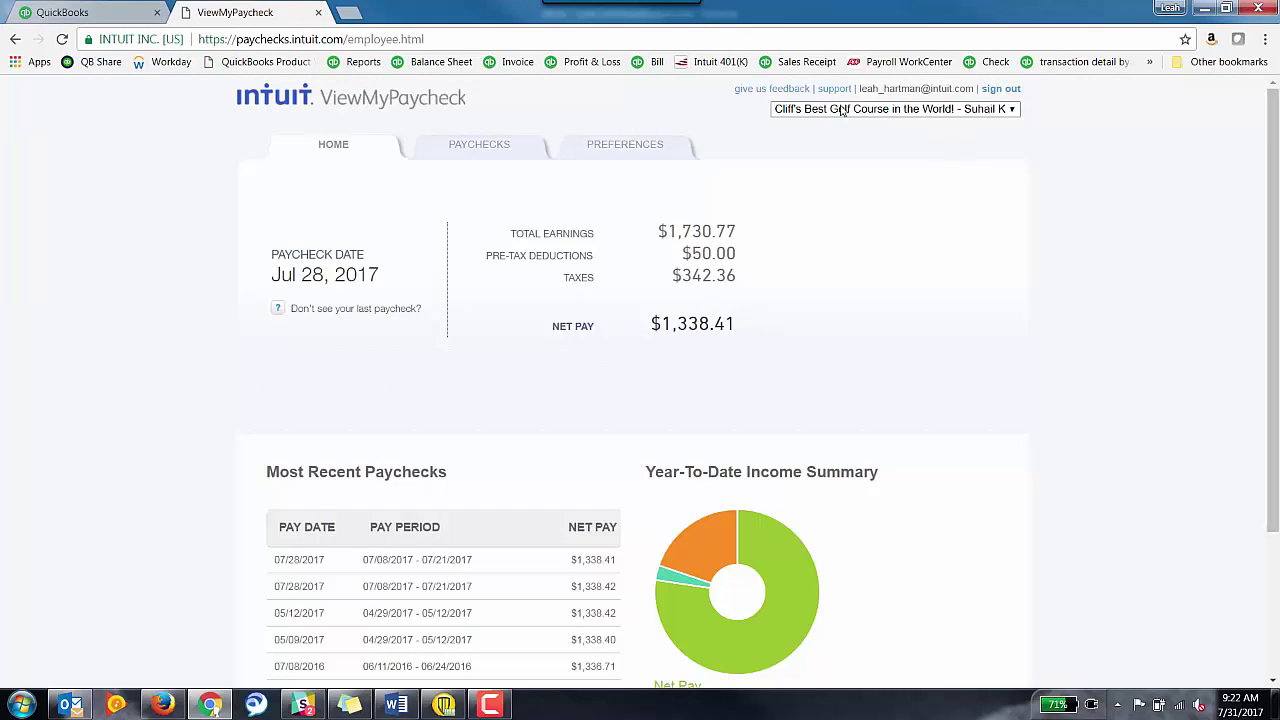
pyautogui.click(1012, 111)
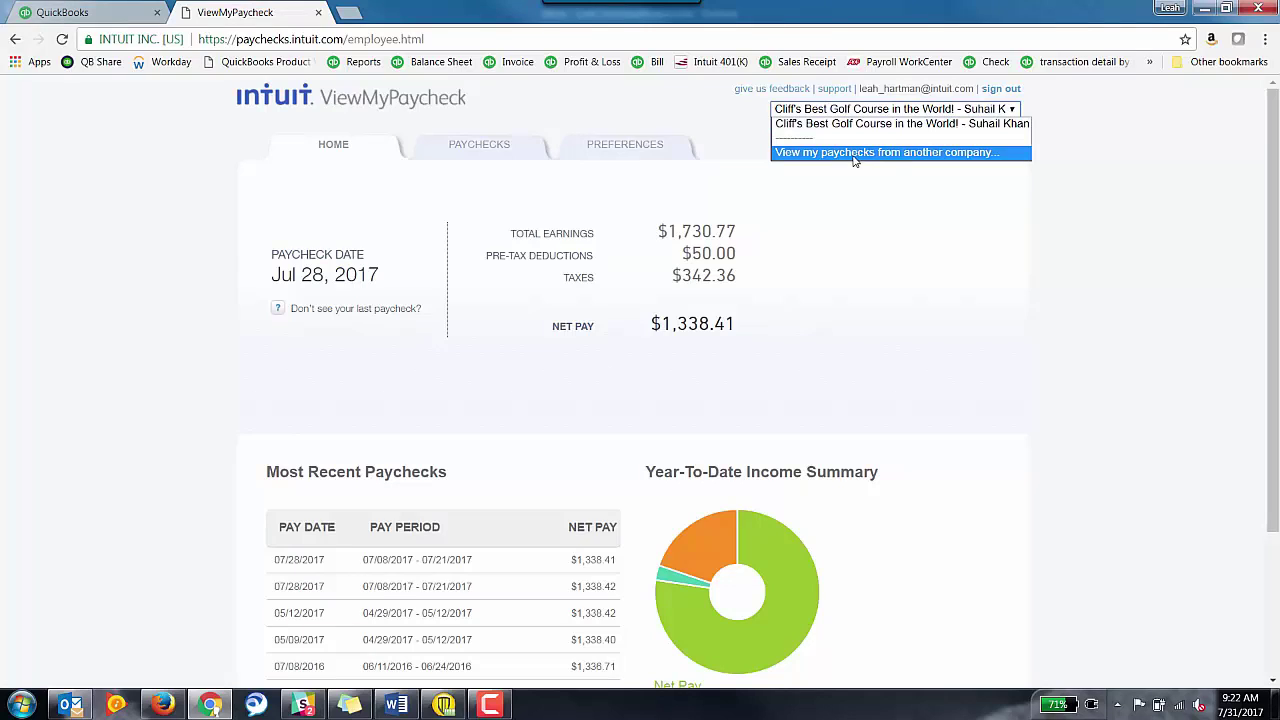
pyautogui.click(897, 153)
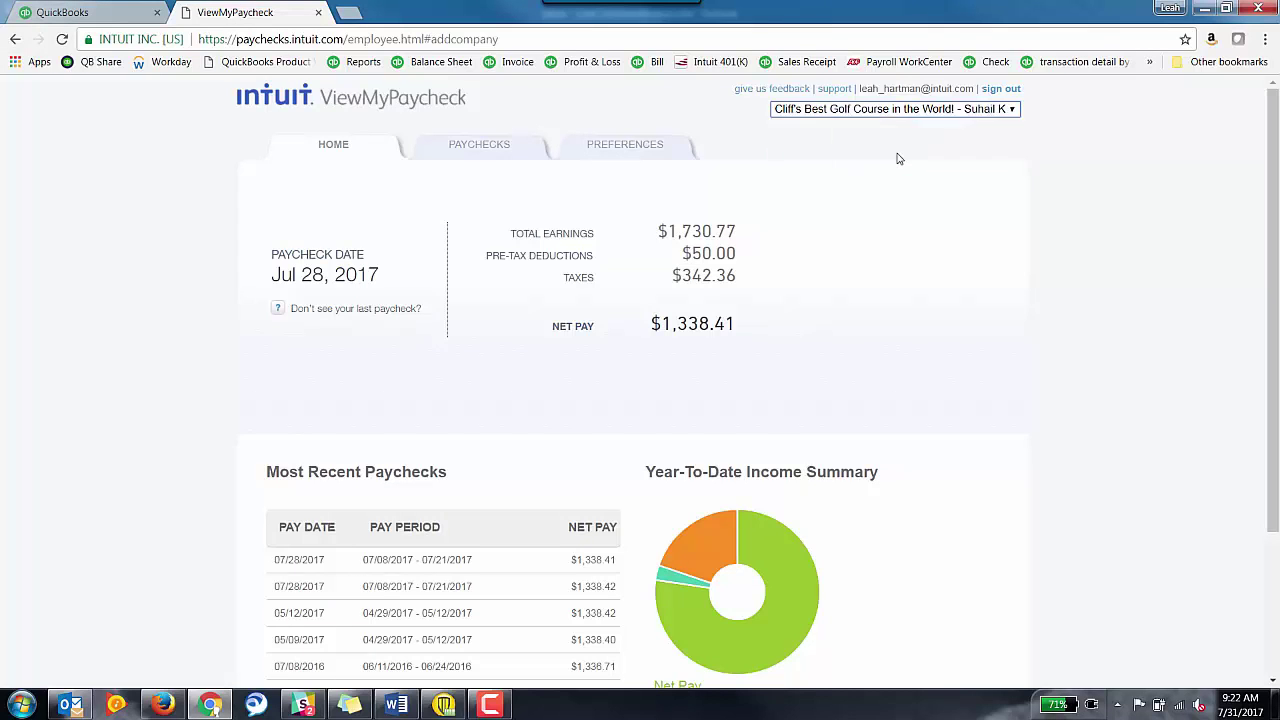
# - Paste the employee's Social Security Number into the add-company form
pyautogui.click(773, 283)
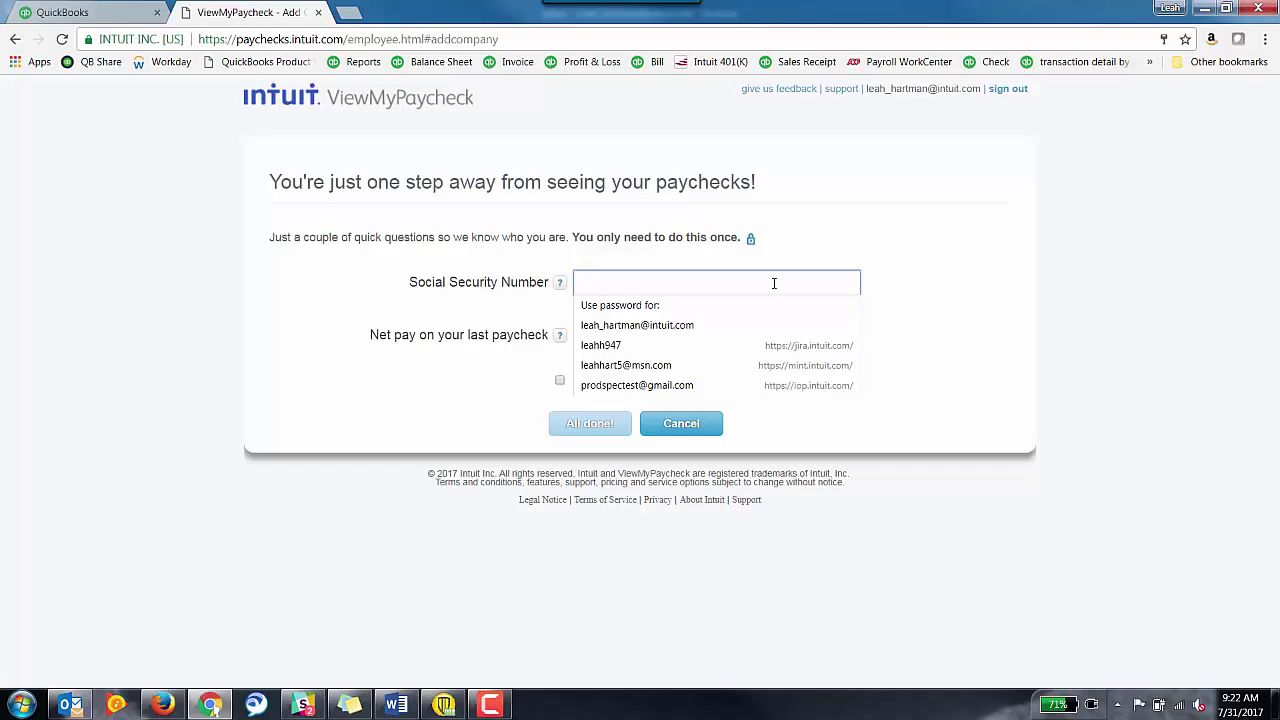
pyautogui.hotkey('ctrl', 'v')
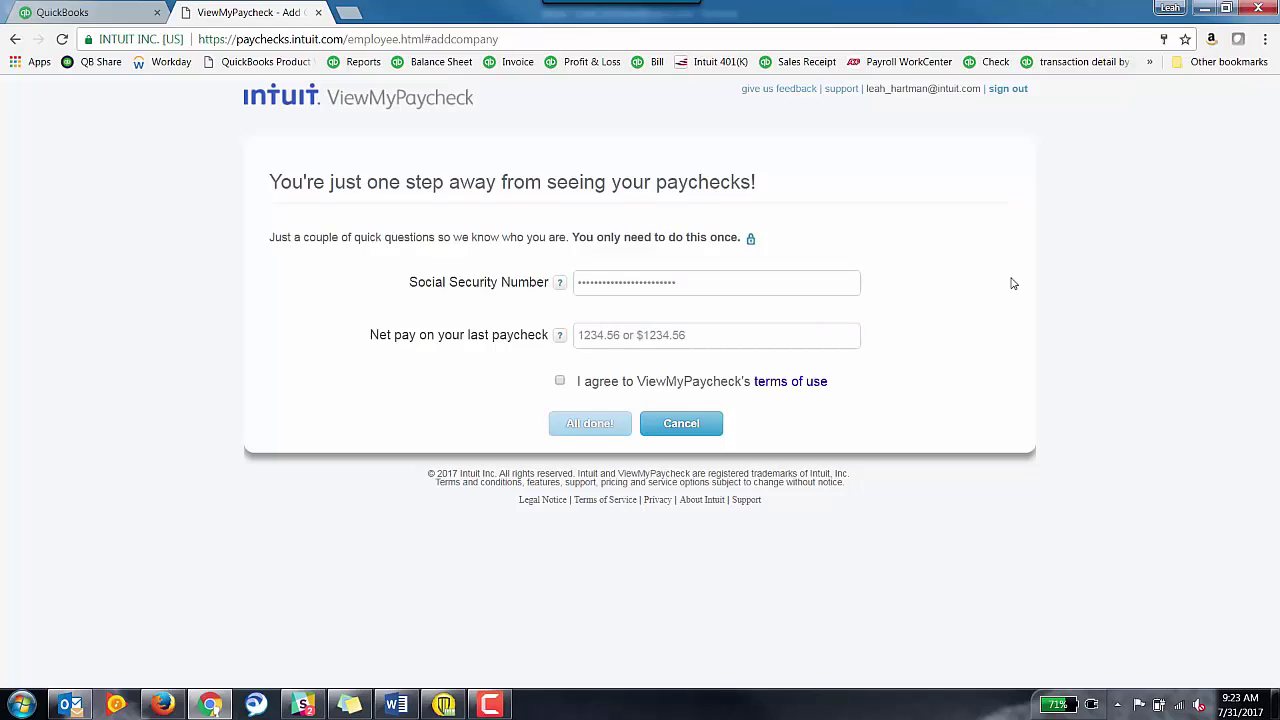
pyautogui.click(726, 282)
pyautogui.hotkey('ctrl', 'a')
pyautogui.press('BackSpace')
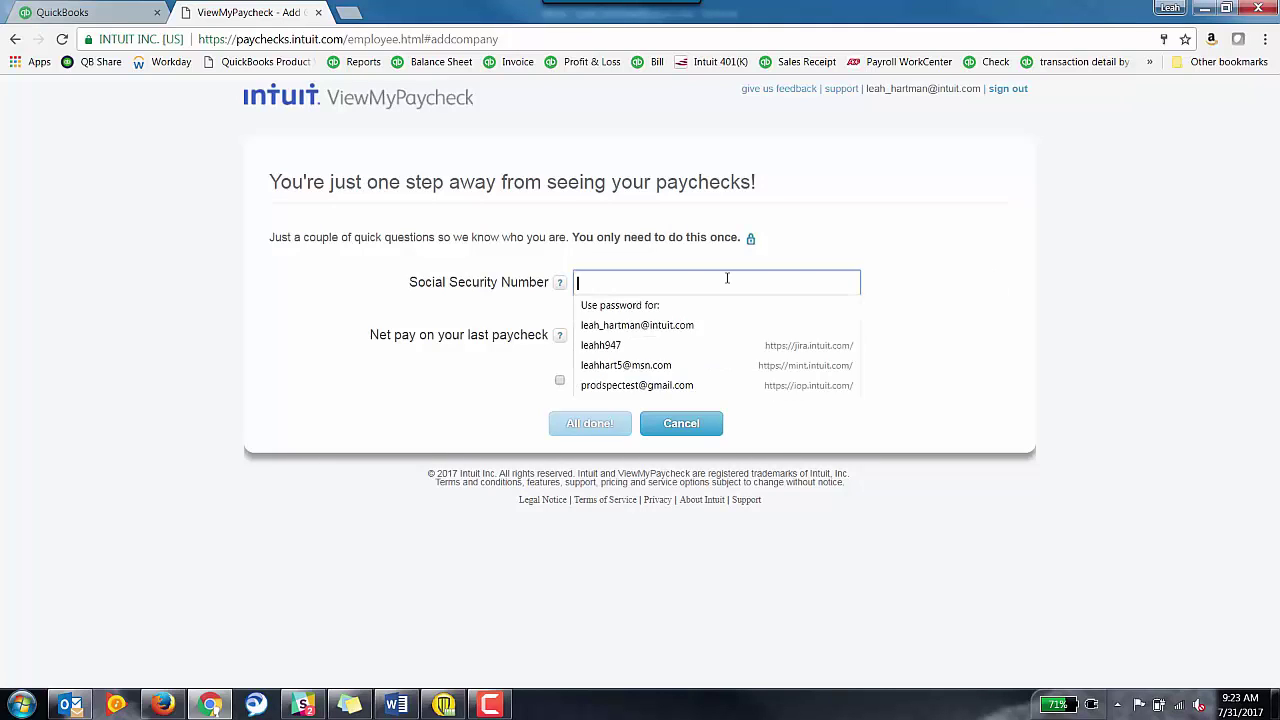
pyautogui.write('•••')
pyautogui.press('BackSpace')
pyautogui.hotkey('ctrl', 'v')
# - Enter 1159.76 as the last net pay, accept the terms of use, and submit
pyautogui.press('Tab')
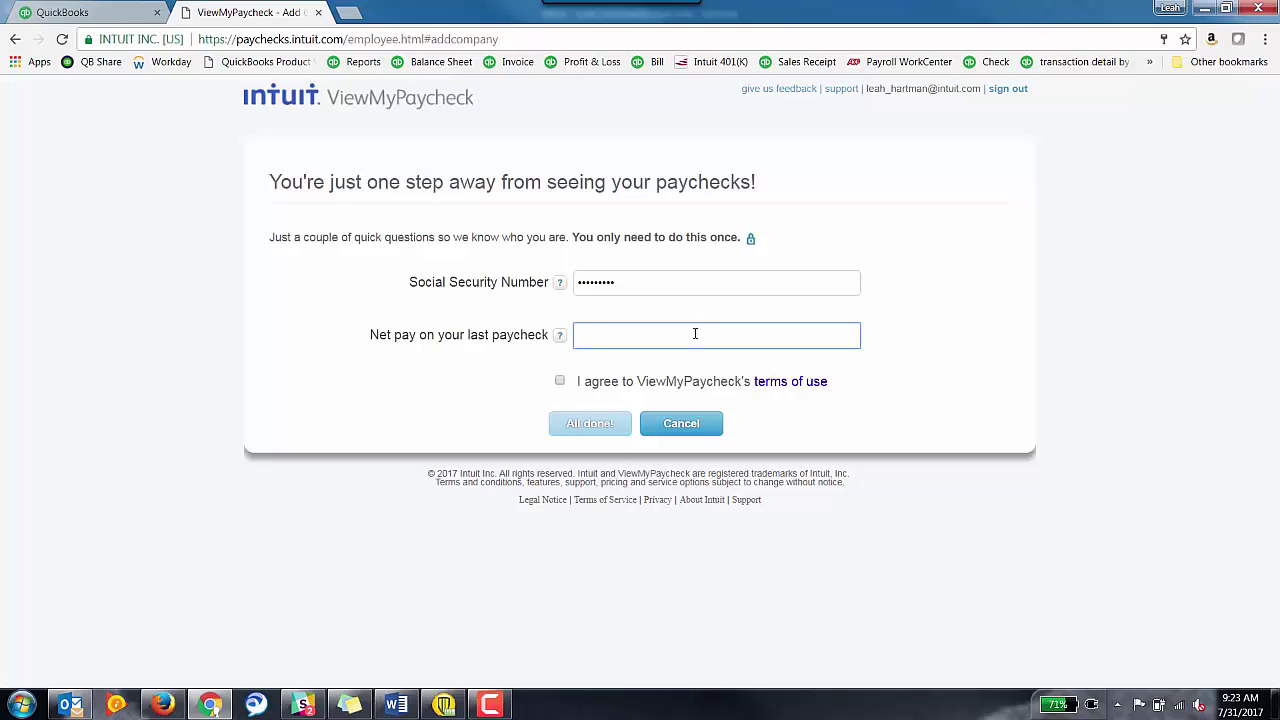
pyautogui.write('1159.76')
pyautogui.click(560, 380)
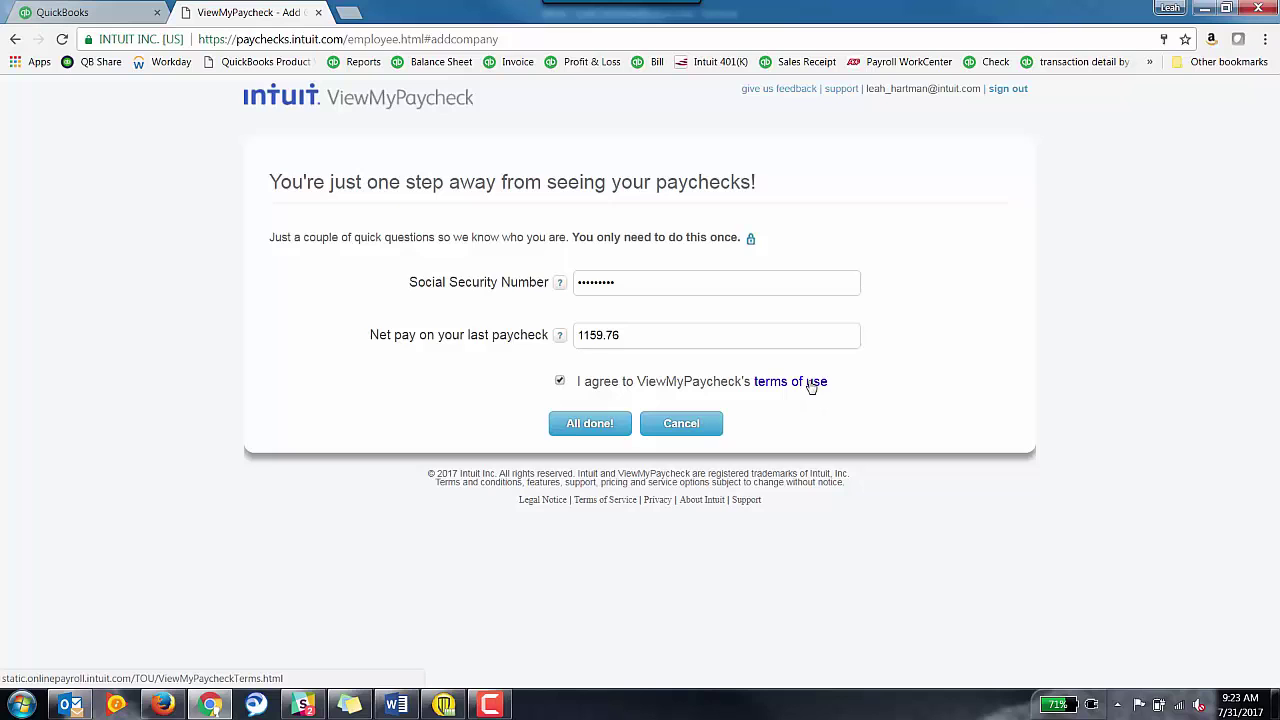
pyautogui.click(575, 431)
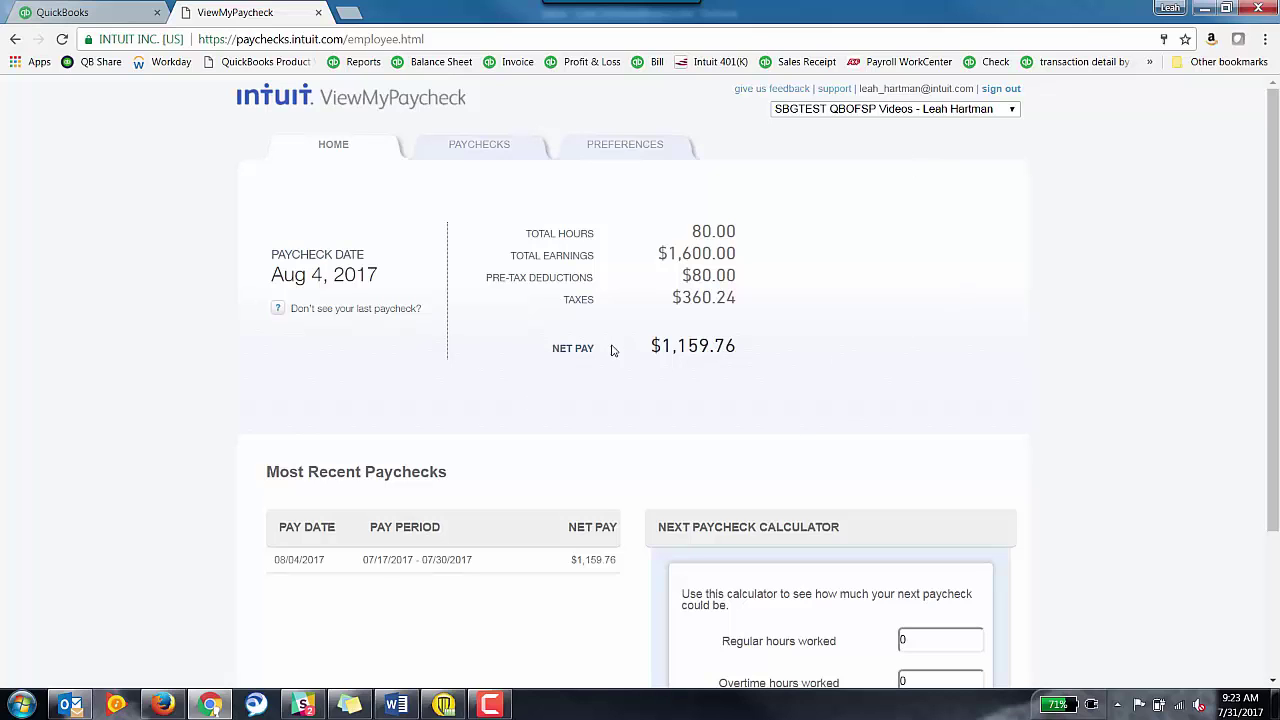
# - Scroll through Most Recent Paychecks to confirm the 08/04/2017 check netting $1,159.76
pyautogui.scroll(-3, 1031, 397)
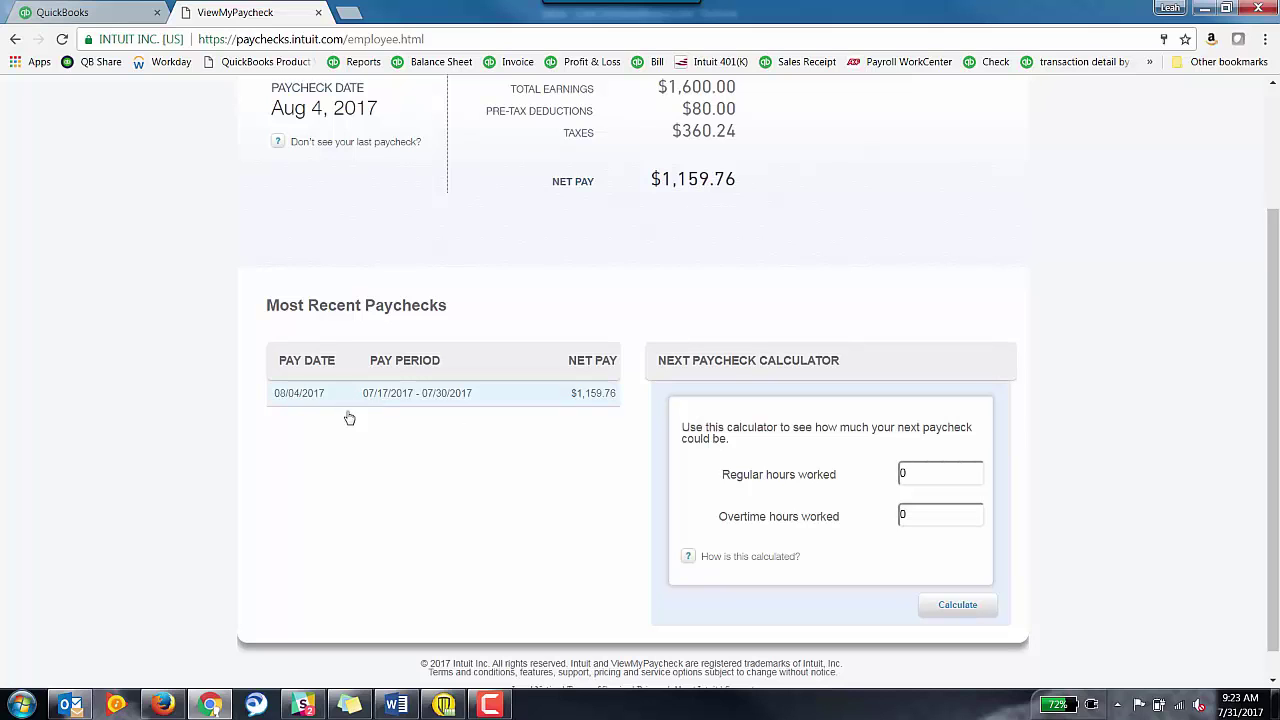
pyautogui.scroll(3, 444, 485)
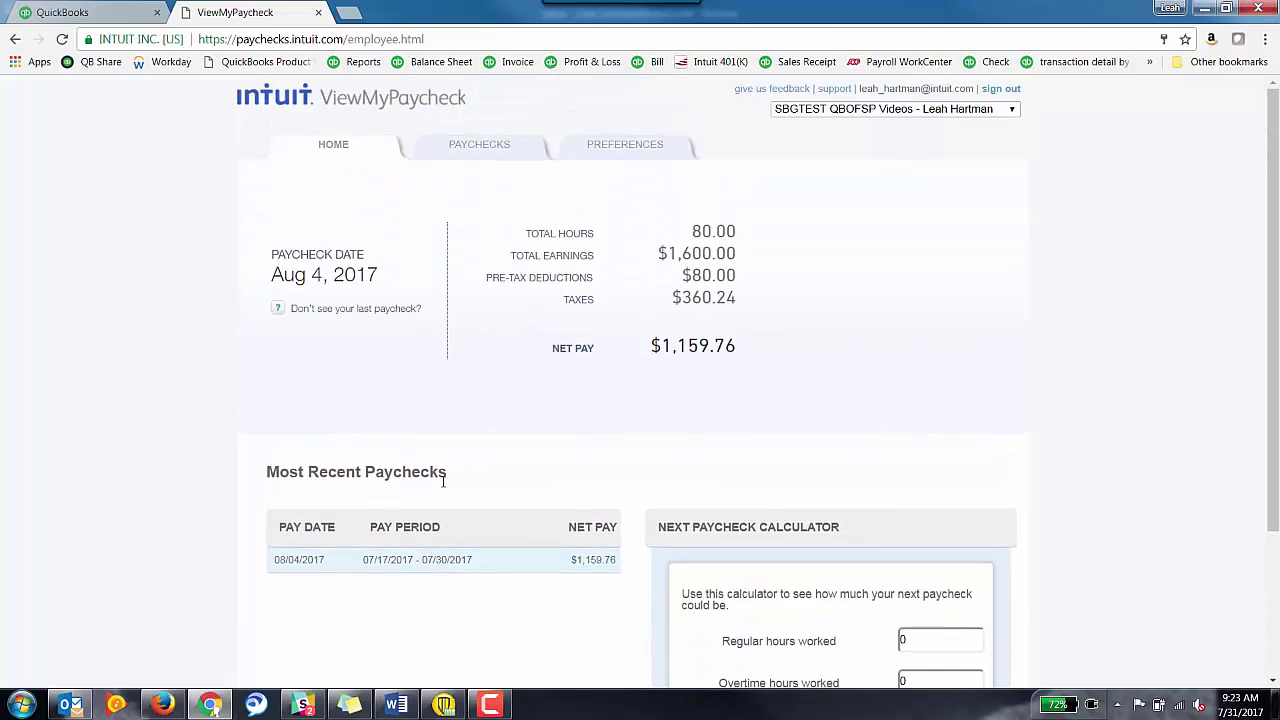